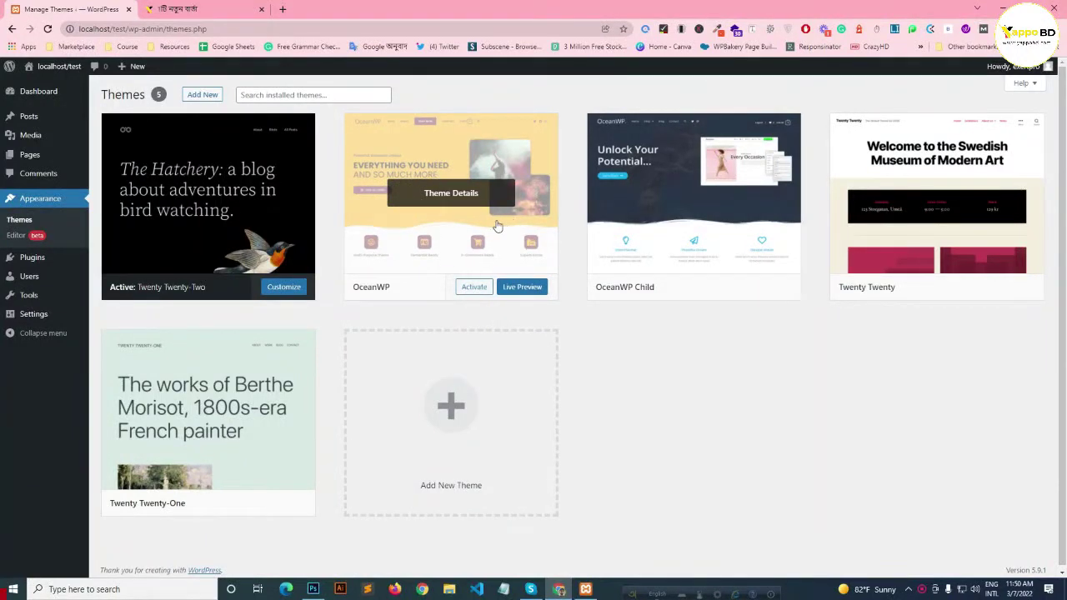
Activate the OceanWP Child theme and install its recommended Ocean Extra plugin
{"action": "left_click", "coordinate": [715, 292]}
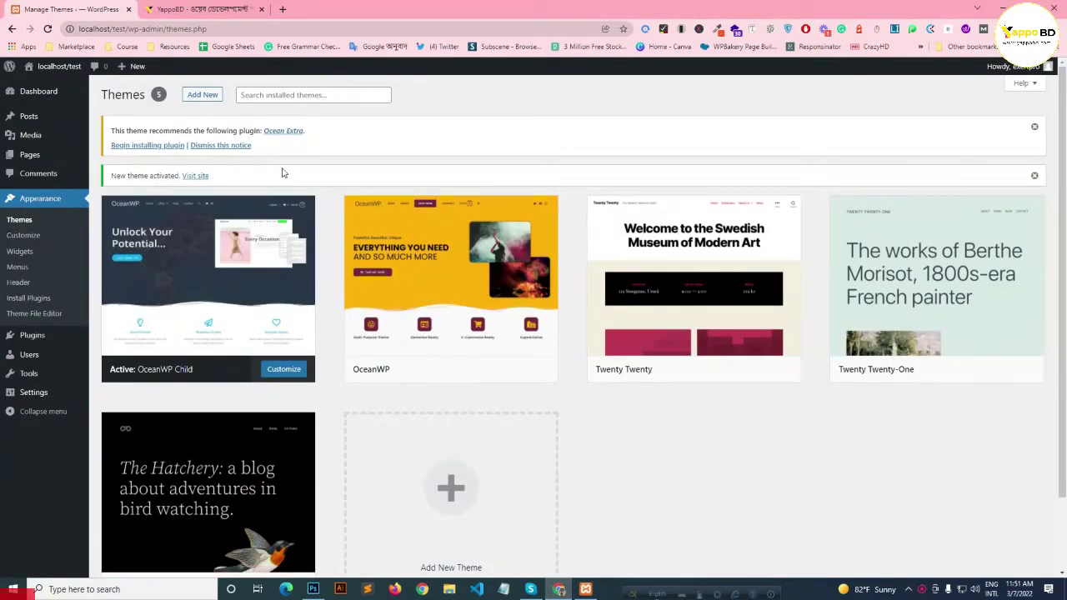
{"action": "left_click", "coordinate": [130, 131]}
{"action": "left_click_drag", "start_coordinate": [130, 132], "coordinate": [237, 131]}
{"action": "triple_click", "coordinate": [242, 131]}
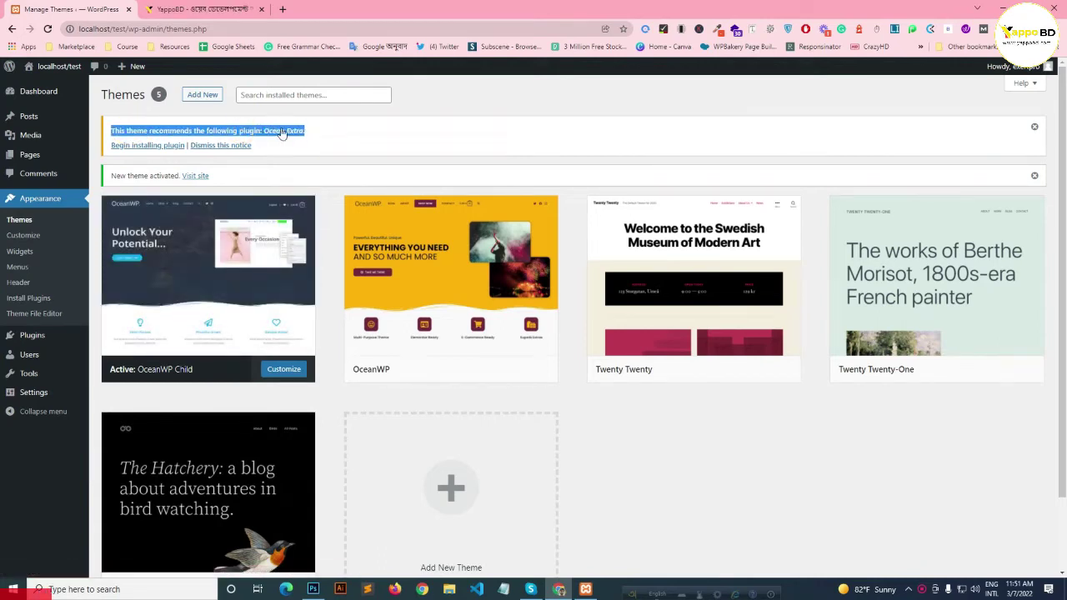
{"action": "left_click", "coordinate": [414, 137]}
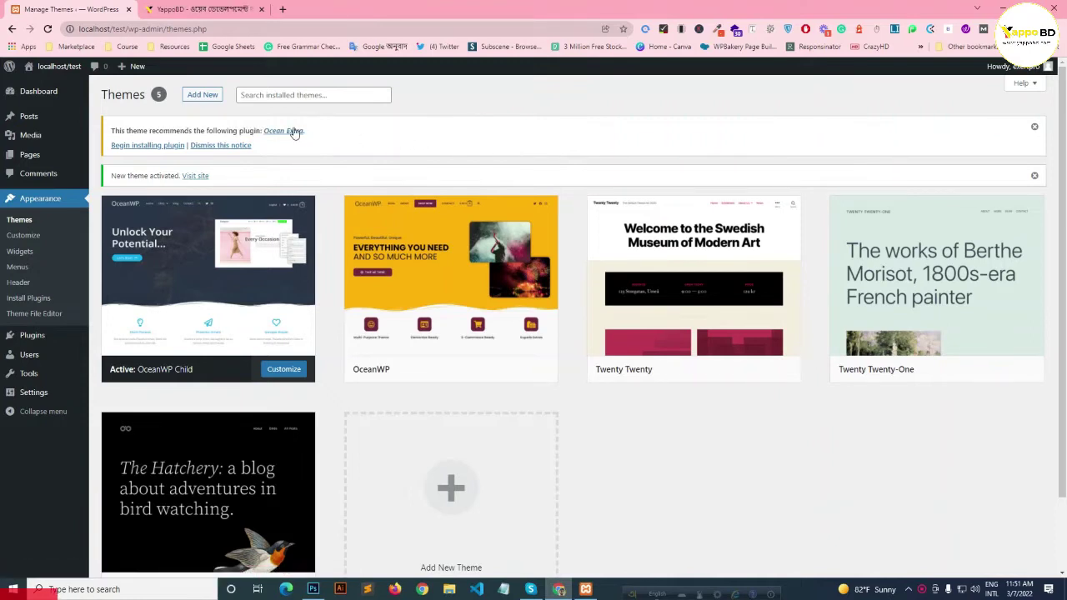
{"action": "left_click", "coordinate": [290, 137]}
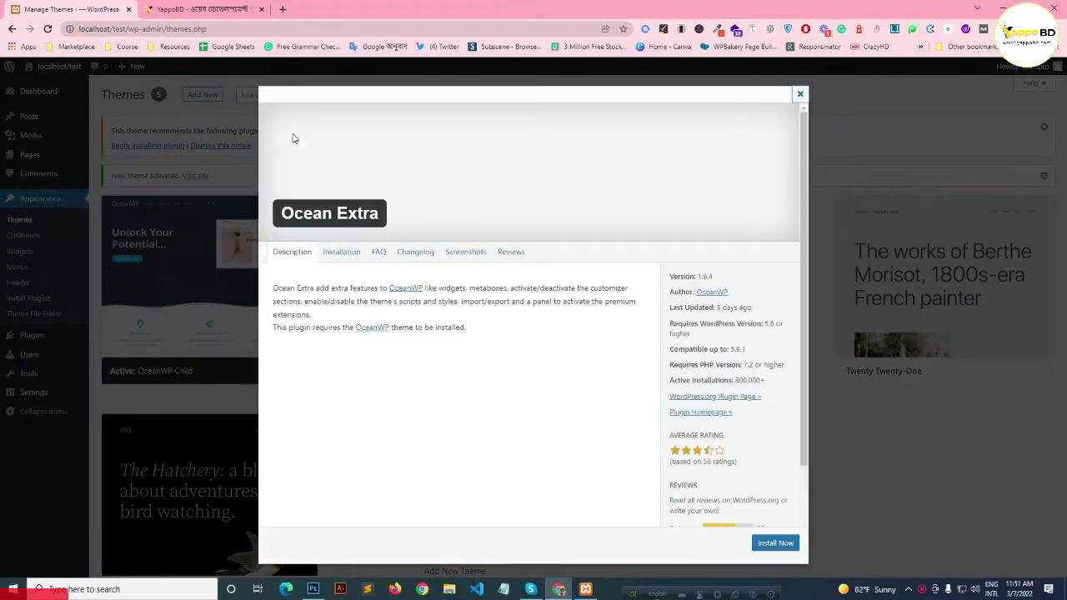
{"action": "left_click", "coordinate": [787, 565]}
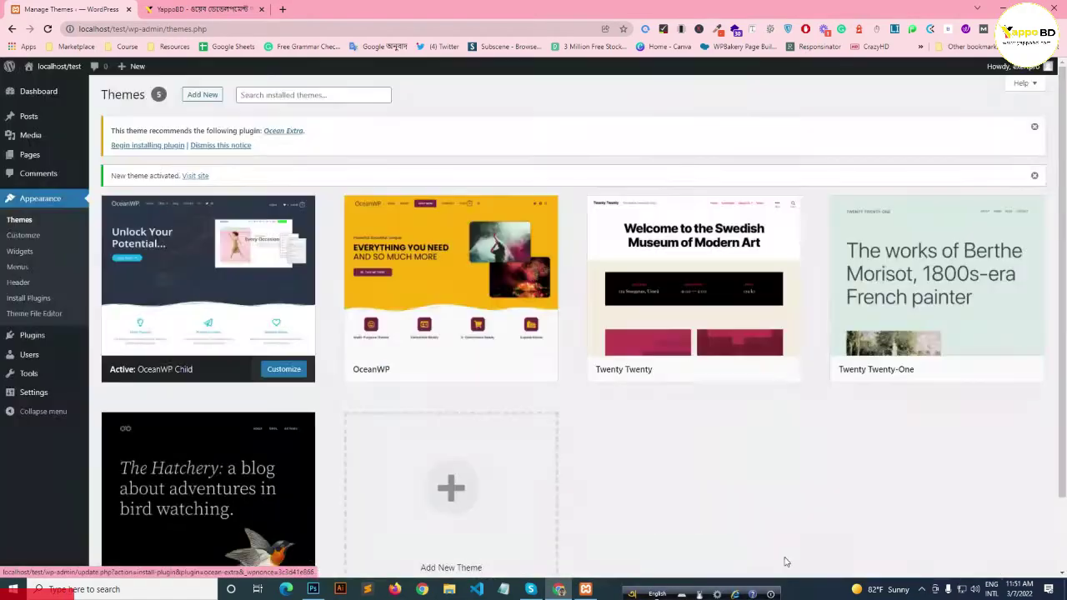
Search the plugin directory for "ocean extra" and activate the Ocean Extra plugin
{"action": "left_click", "coordinate": [32, 336]}
{"action": "left_click", "coordinate": [587, 91]}
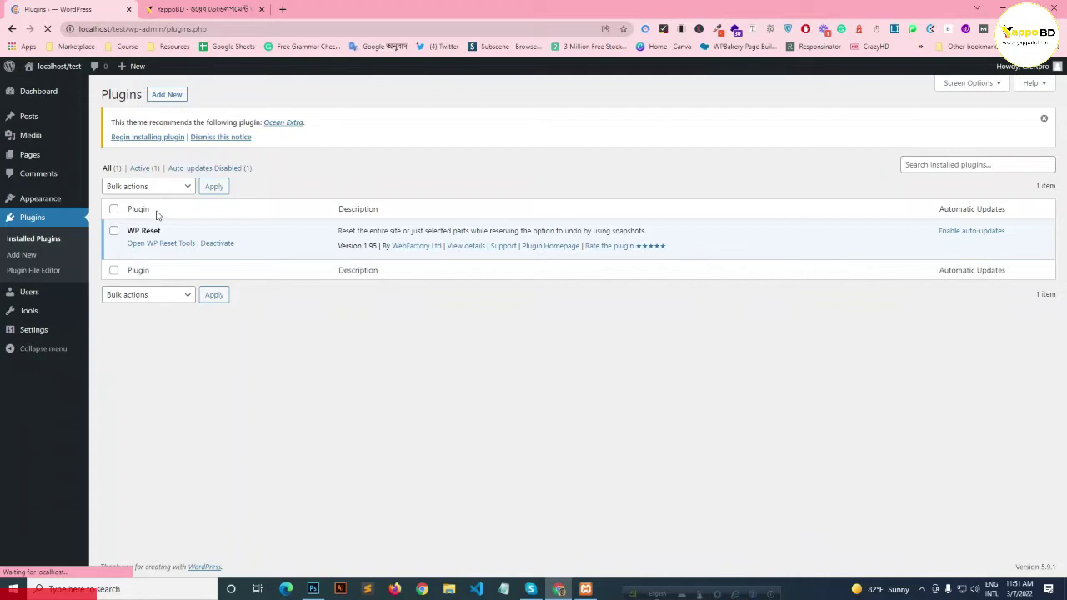
{"action": "left_click", "coordinate": [169, 95]}
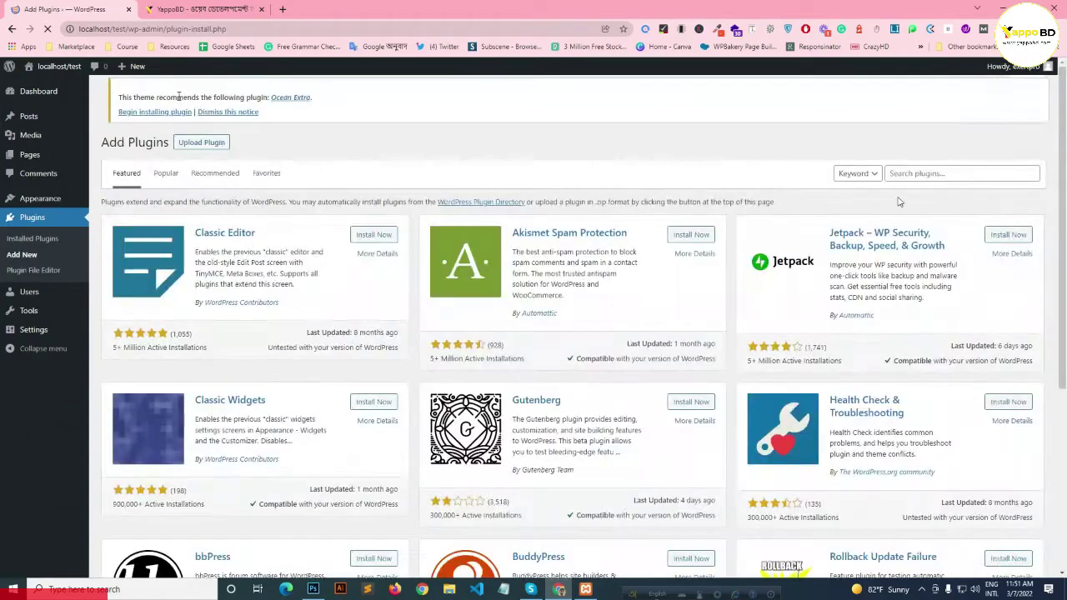
{"action": "left_click", "coordinate": [931, 170]}
{"action": "type", "text": "ocean"}
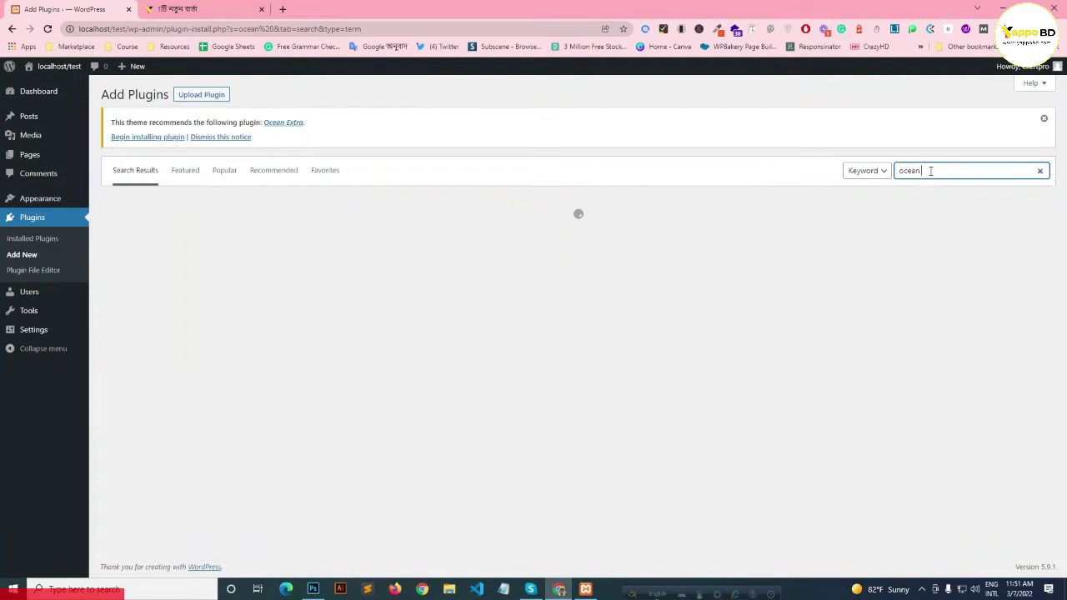
{"action": "type", "text": " extra"}
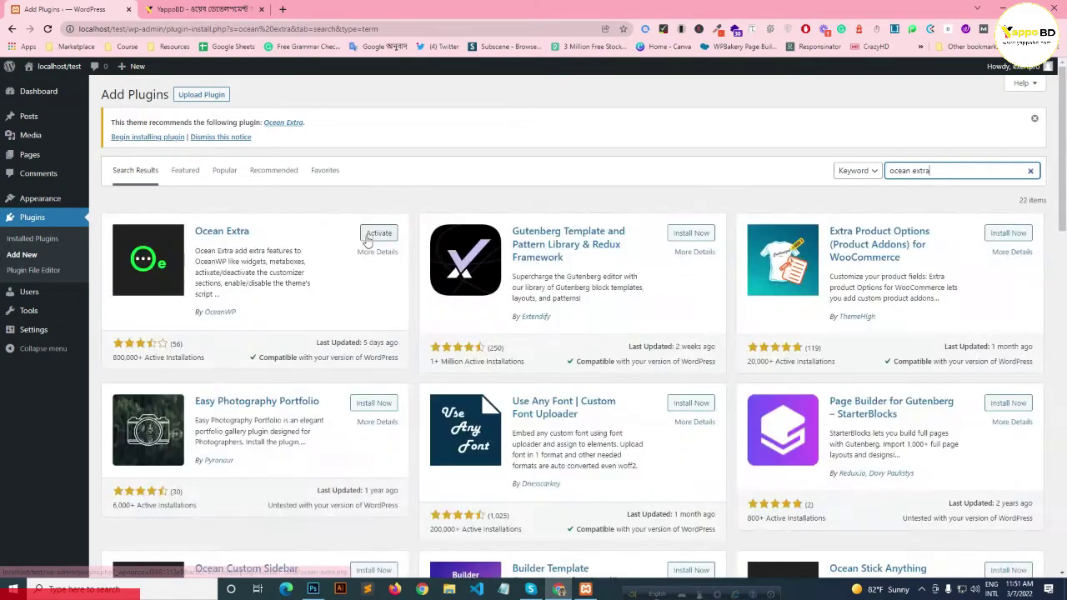
{"action": "left_click", "coordinate": [373, 235]}
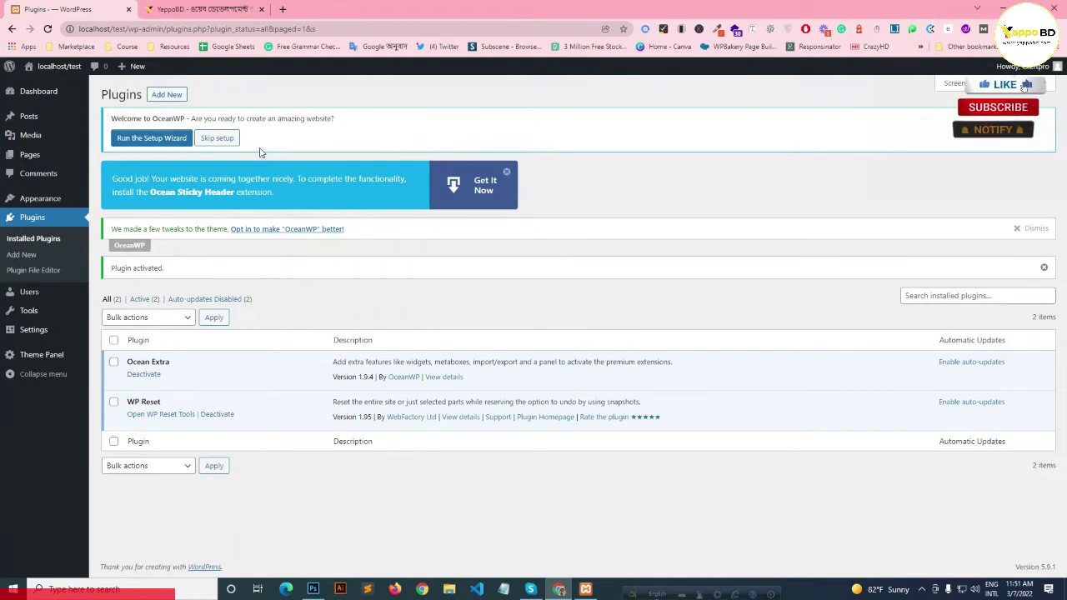
Start the OceanWP setup wizard and select the Megagym demo template for installation
{"action": "left_click", "coordinate": [171, 140]}
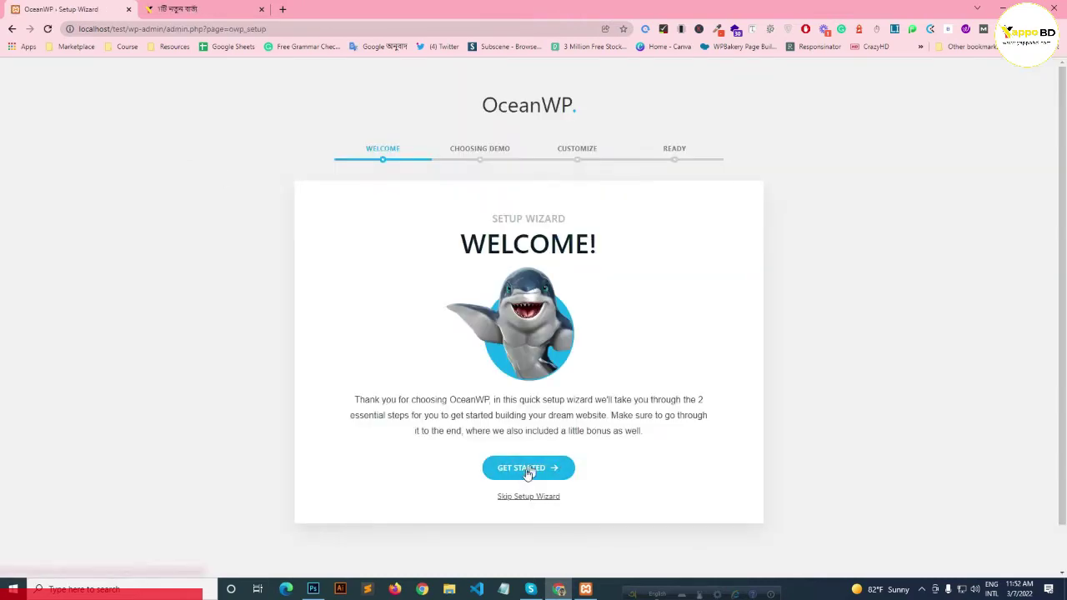
{"action": "left_click", "coordinate": [523, 469]}
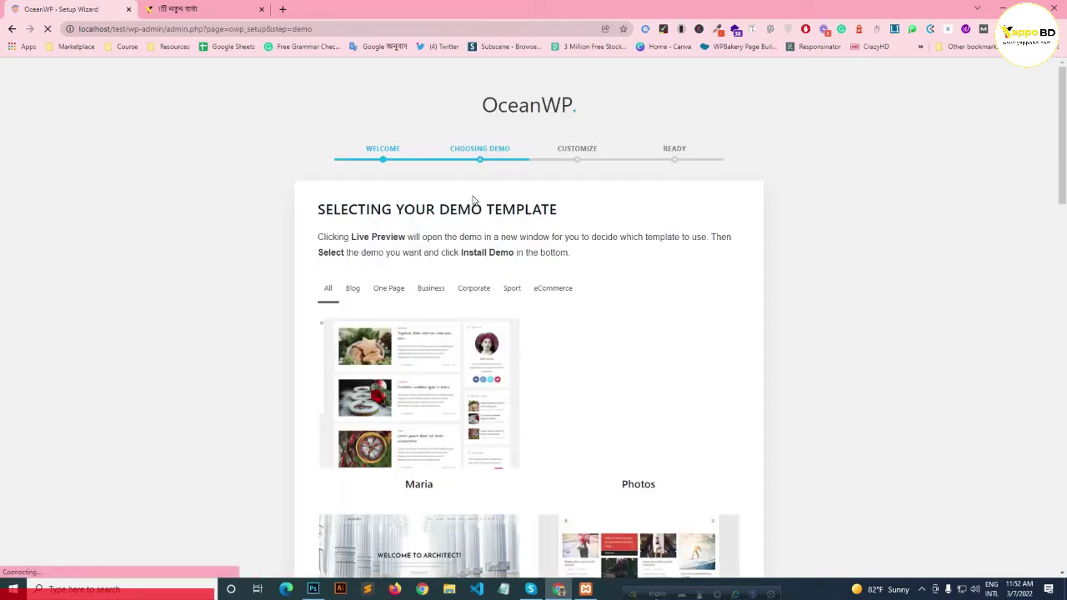
{"action": "scroll", "coordinate": [527, 199], "scroll_direction": "down", "scroll_amount": 2}
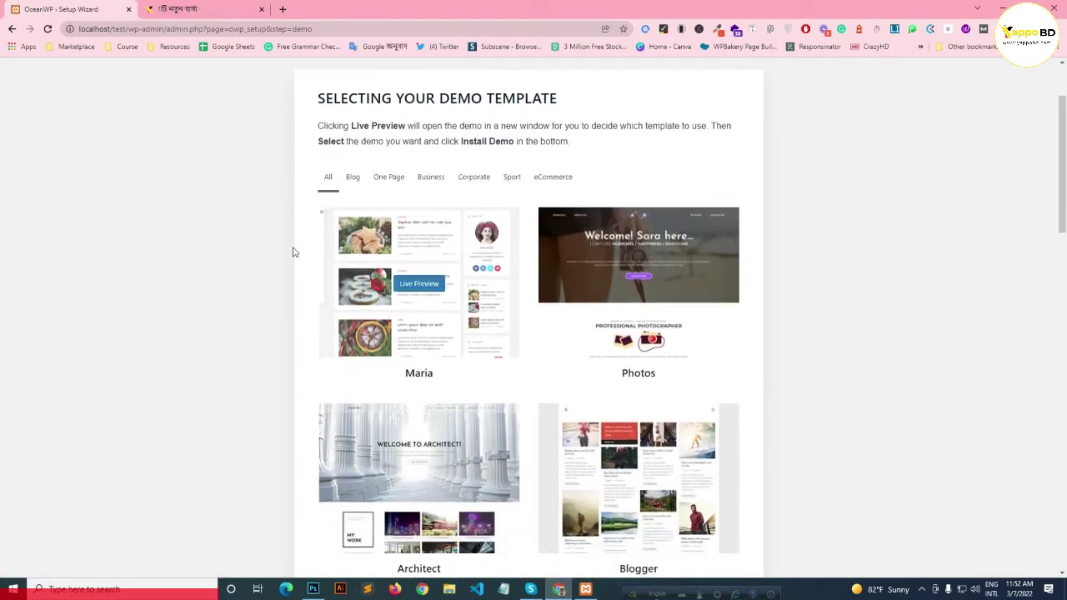
{"action": "scroll", "coordinate": [726, 286], "scroll_direction": "down", "scroll_amount": 7}
{"action": "scroll", "coordinate": [722, 281], "scroll_direction": "down", "scroll_amount": 5}
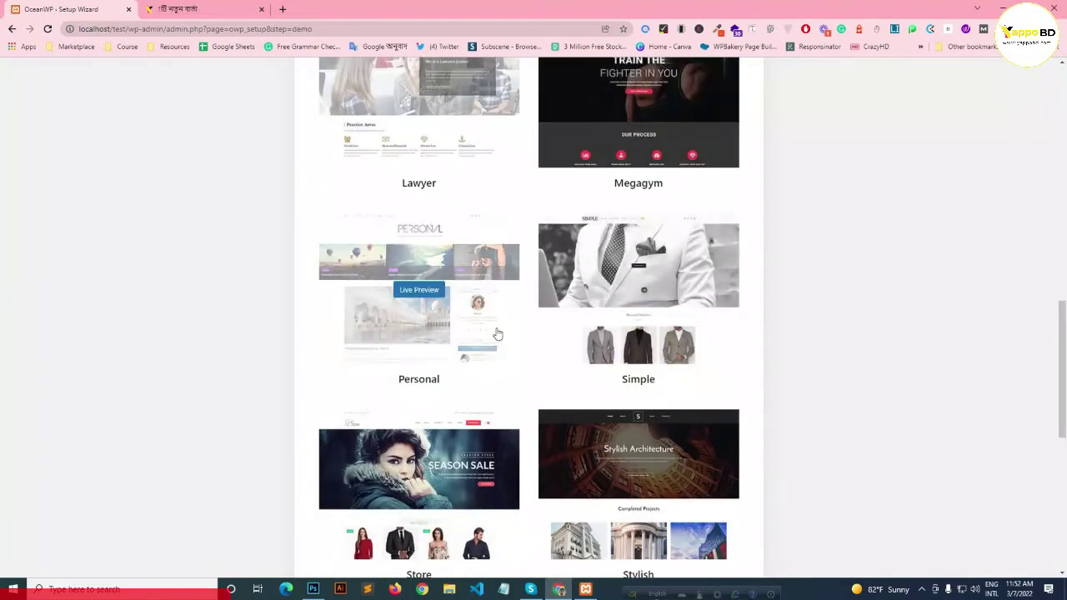
{"action": "scroll", "coordinate": [495, 333], "scroll_direction": "down", "scroll_amount": 3}
{"action": "scroll", "coordinate": [496, 333], "scroll_direction": "down", "scroll_amount": 4}
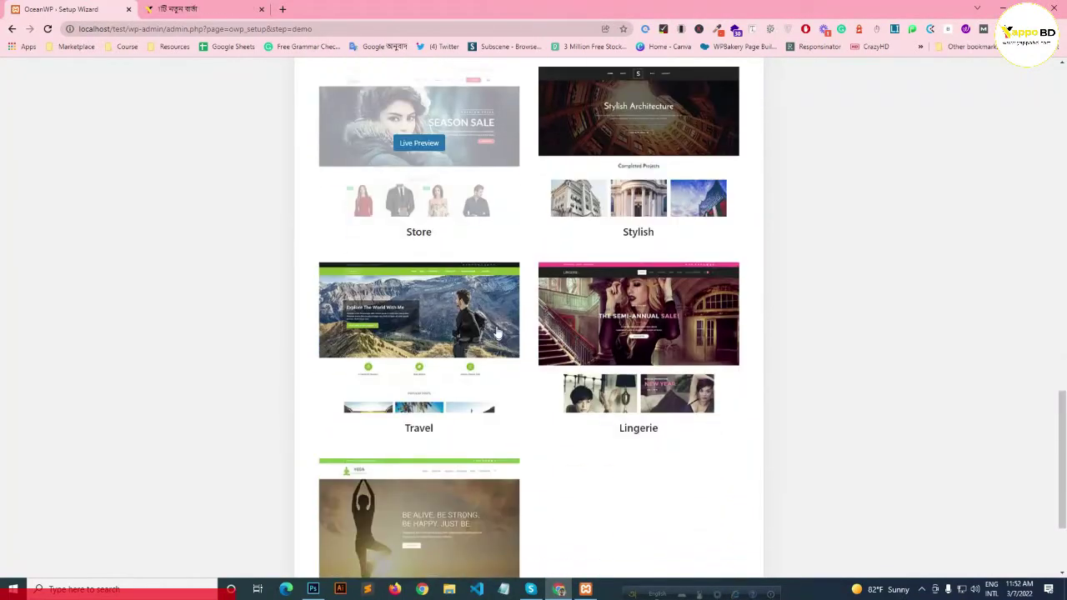
{"action": "scroll", "coordinate": [575, 393], "scroll_direction": "up", "scroll_amount": 4}
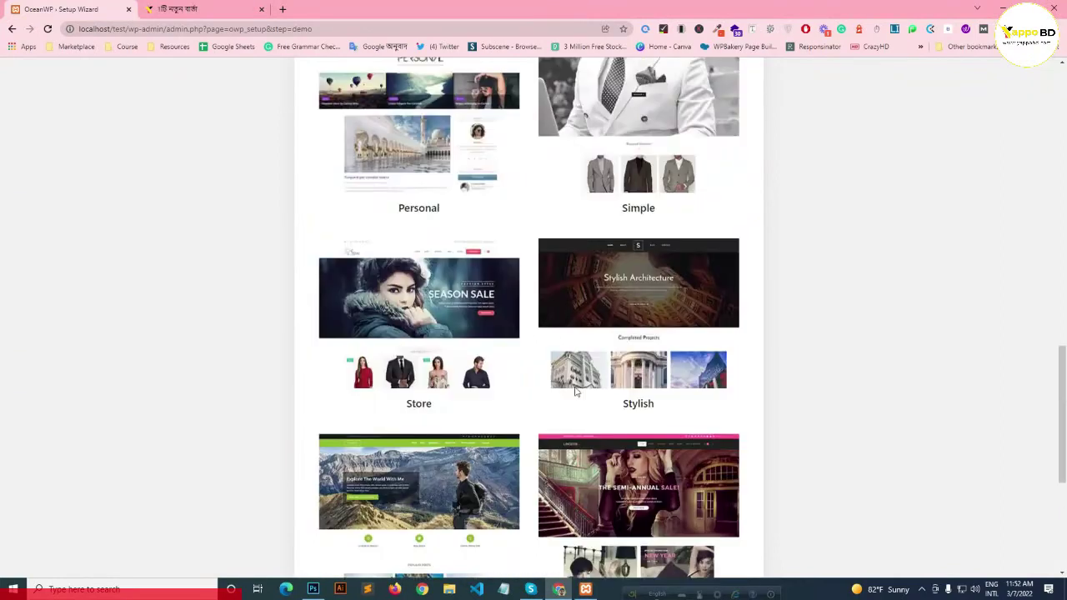
{"action": "scroll", "coordinate": [574, 392], "scroll_direction": "down", "scroll_amount": 3}
{"action": "scroll", "coordinate": [574, 393], "scroll_direction": "up", "scroll_amount": 4}
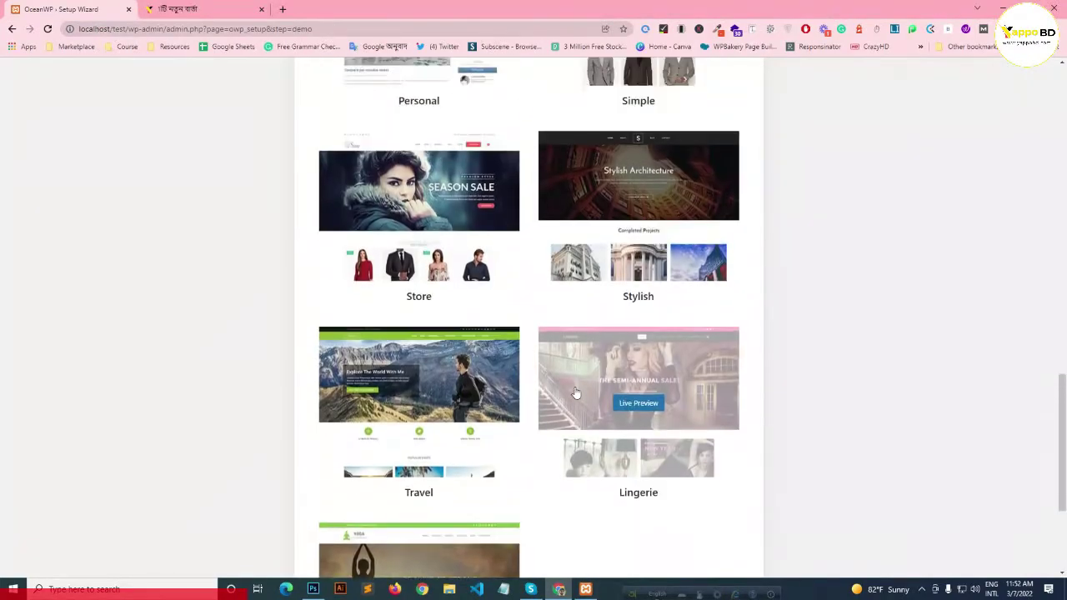
{"action": "scroll", "coordinate": [575, 393], "scroll_direction": "up", "scroll_amount": 2}
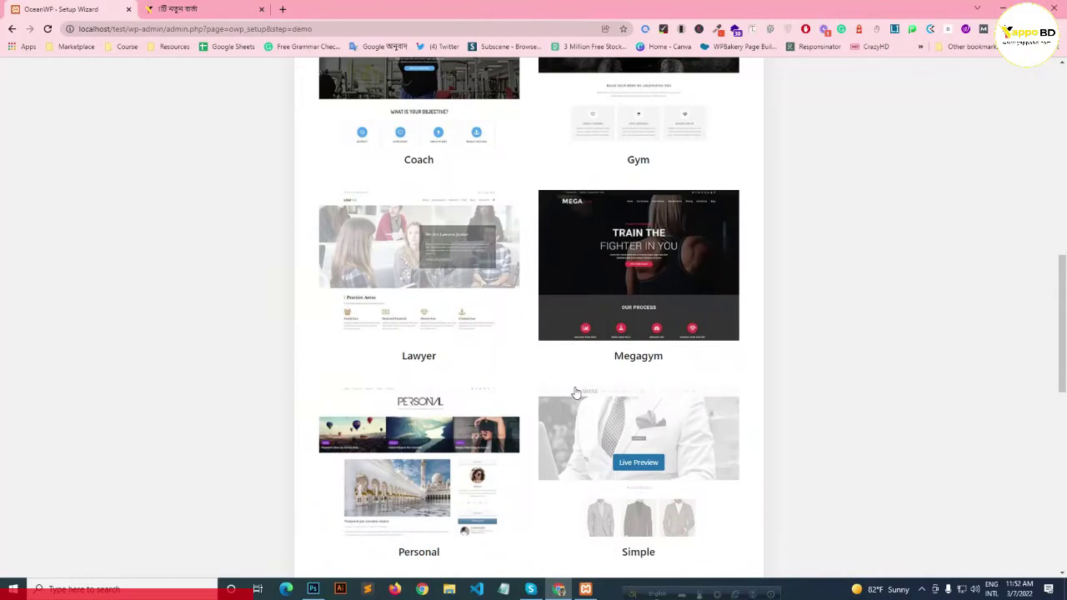
{"action": "left_click", "coordinate": [603, 284]}
{"action": "scroll", "coordinate": [758, 420], "scroll_direction": "down", "scroll_amount": 8}
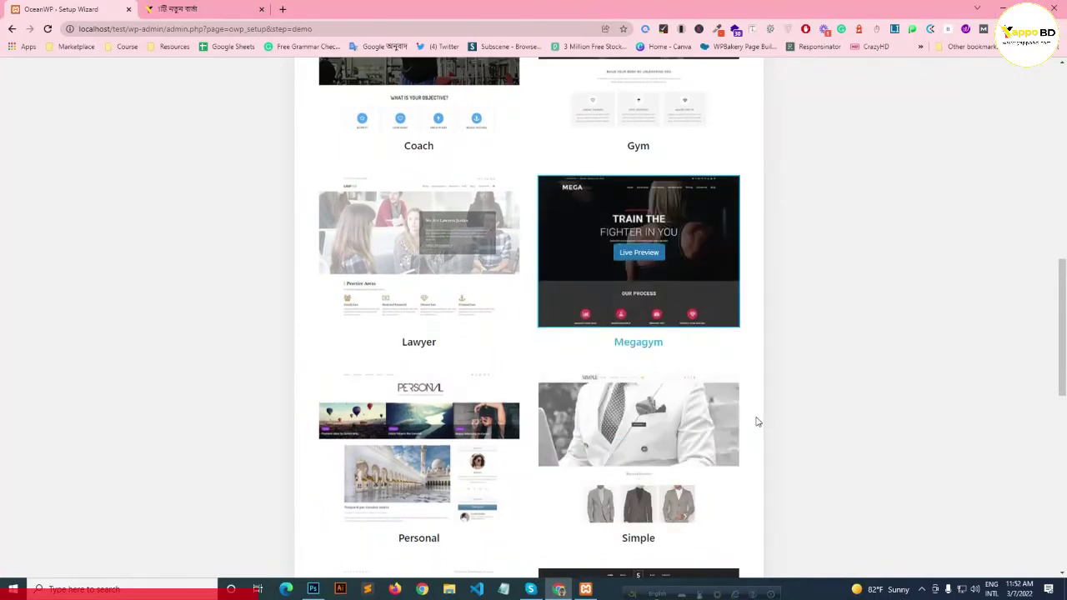
{"action": "left_click", "coordinate": [493, 534]}
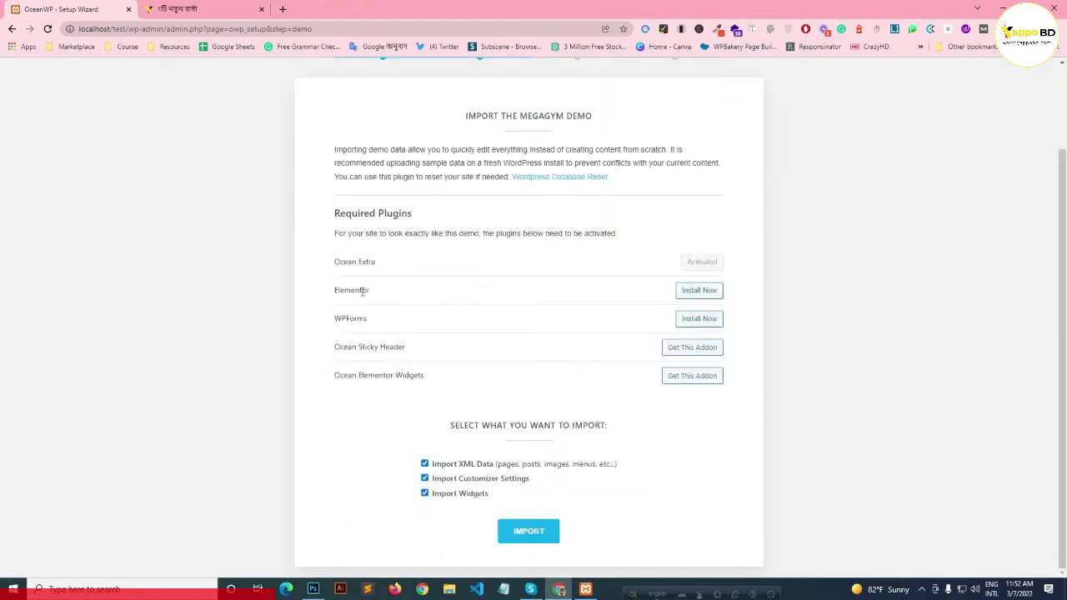
Install the required Elementor and WPForms plugins for the Megagym demo
{"action": "left_click", "coordinate": [699, 292]}
{"action": "left_click", "coordinate": [696, 325]}
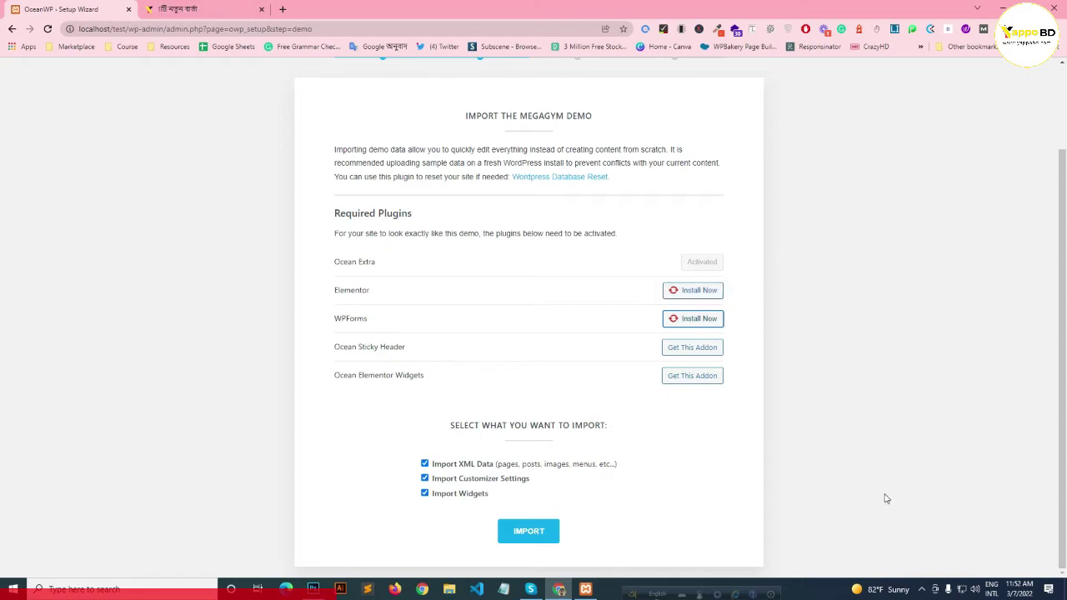
{"action": "left_click", "coordinate": [921, 590]}
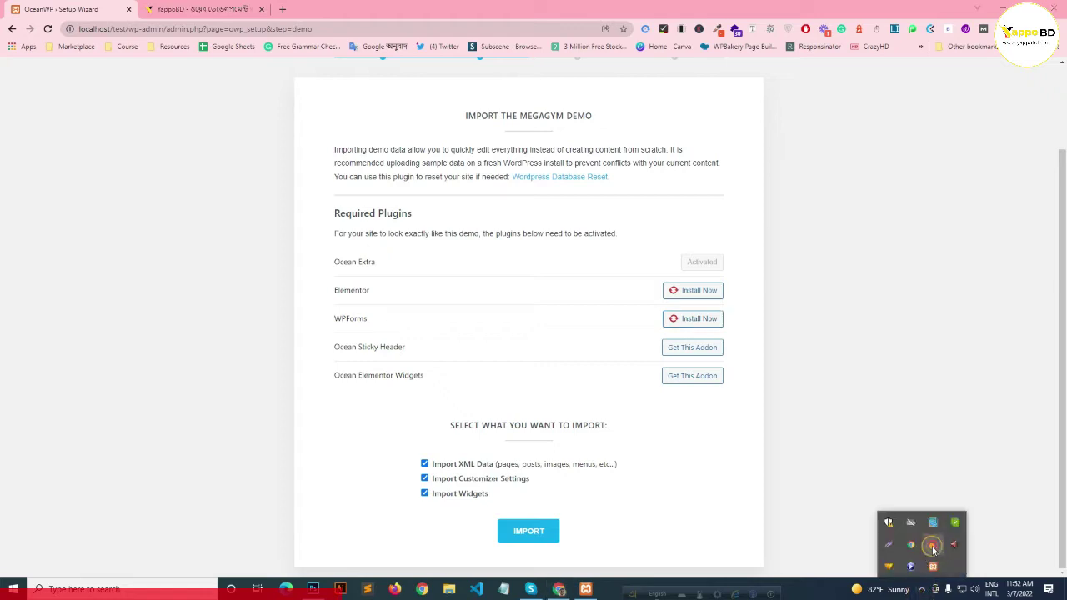
{"action": "right_click", "coordinate": [933, 550]}
{"action": "left_click", "coordinate": [948, 551]}
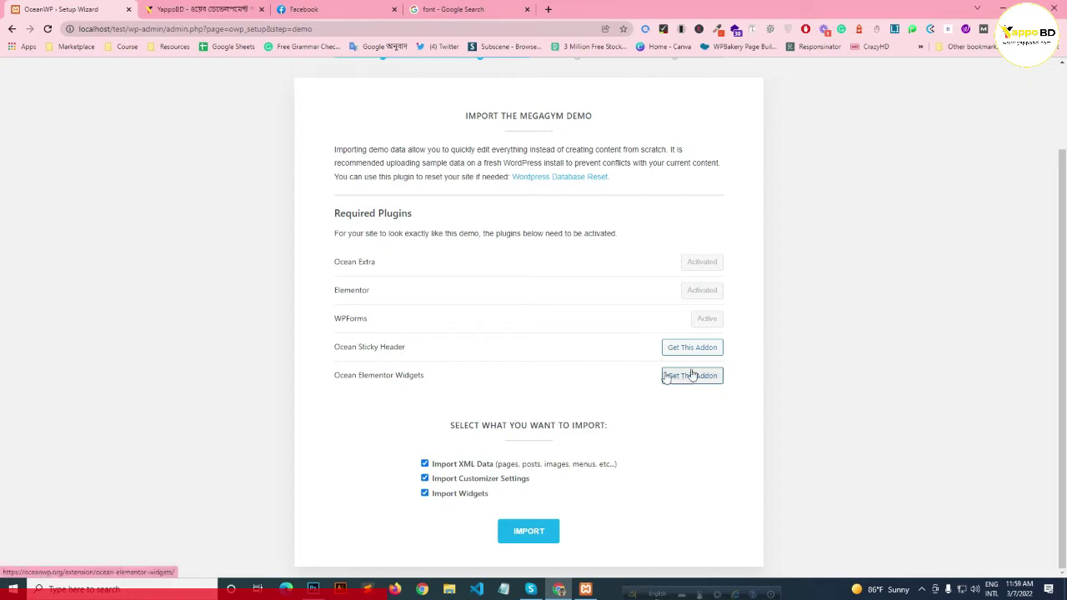
Import the Megagym demo with its XML data, customizer settings and widgets
{"action": "left_click", "coordinate": [531, 534]}
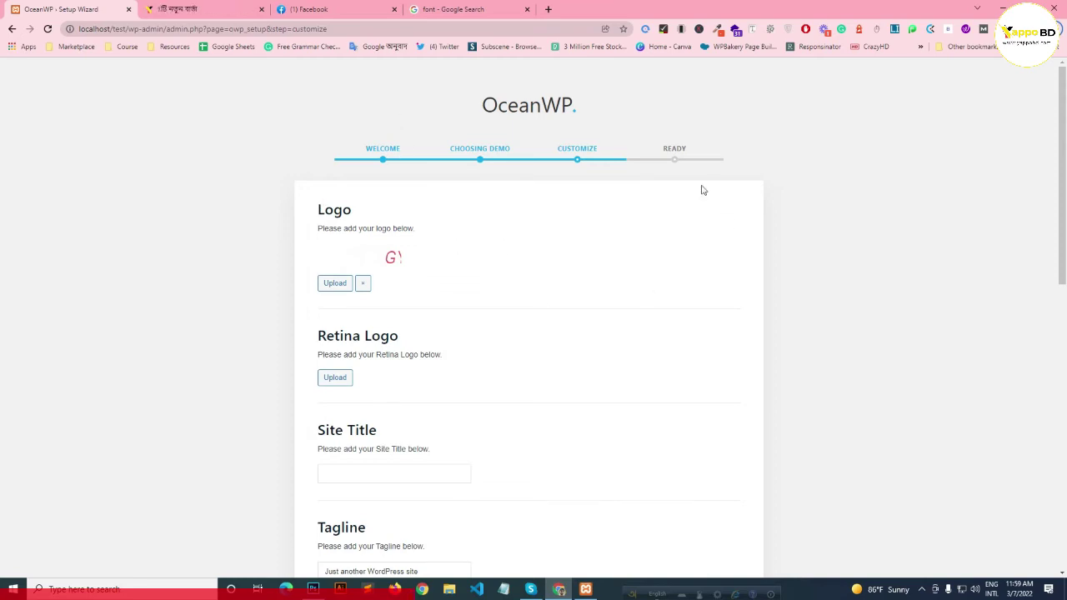
Upload the image Untitled-3.png and use it as the site logo
{"action": "scroll", "coordinate": [375, 167], "scroll_direction": "down", "scroll_amount": 2}
{"action": "scroll", "coordinate": [360, 218], "scroll_direction": "up", "scroll_amount": 1}
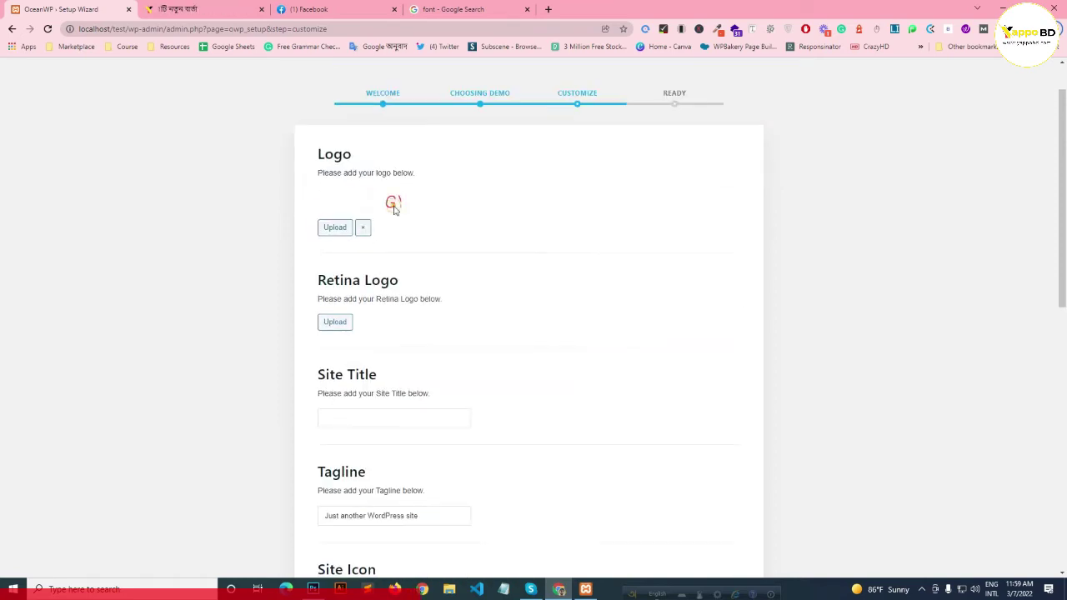
{"action": "left_click", "coordinate": [342, 229]}
{"action": "left_click", "coordinate": [100, 111]}
{"action": "left_click", "coordinate": [46, 111]}
{"action": "left_click", "coordinate": [533, 303]}
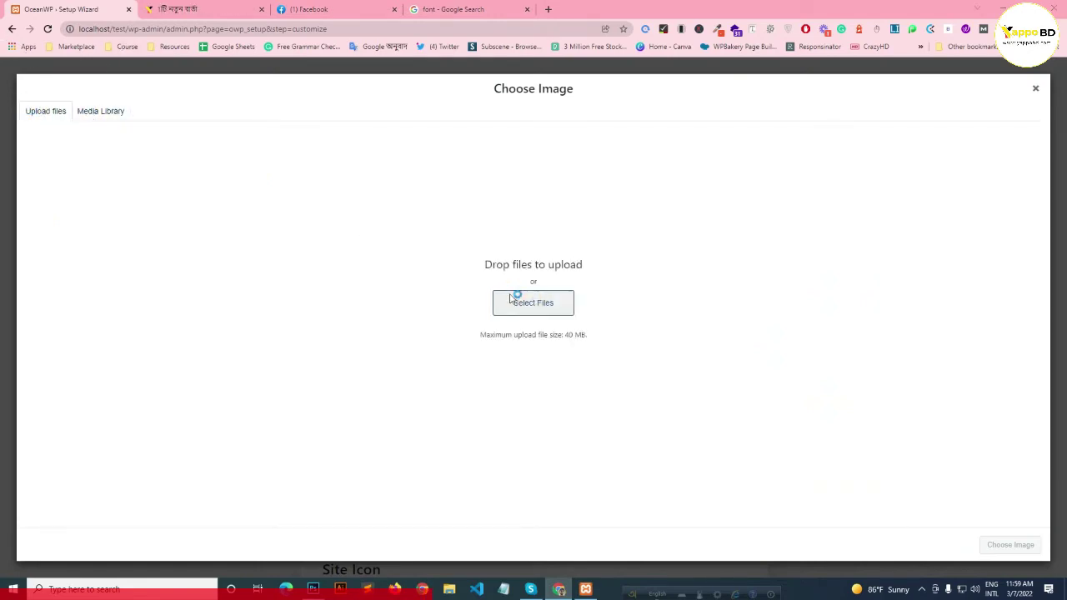
{"action": "left_click", "coordinate": [129, 93]}
{"action": "left_click", "coordinate": [728, 463]}
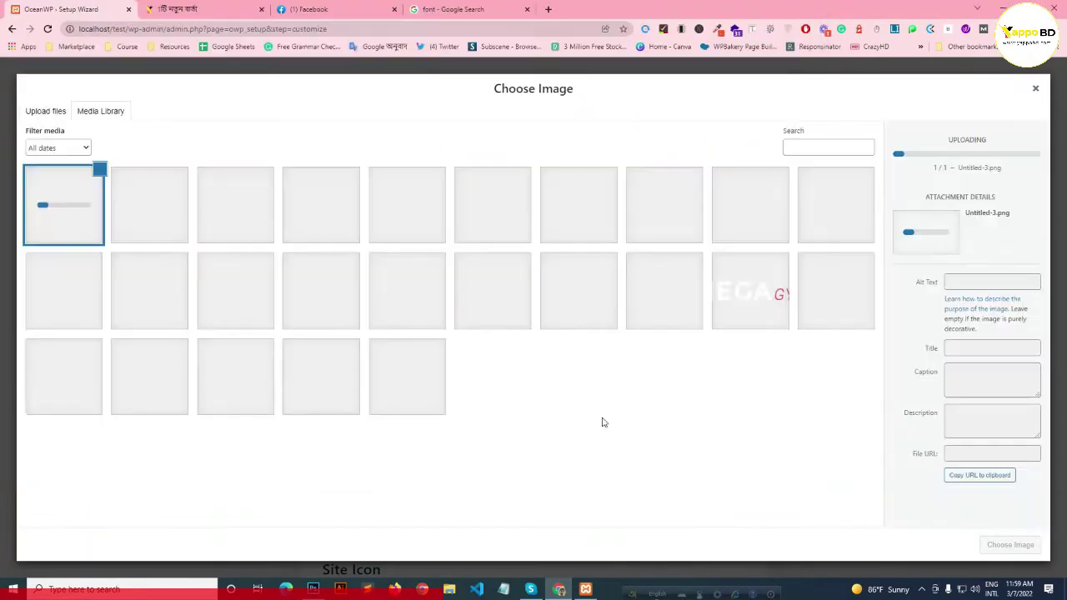
{"action": "left_click", "coordinate": [1010, 545]}
Set the retina logo to Untitled-3.png from the media library
{"action": "scroll", "coordinate": [381, 255], "scroll_direction": "down", "scroll_amount": 3}
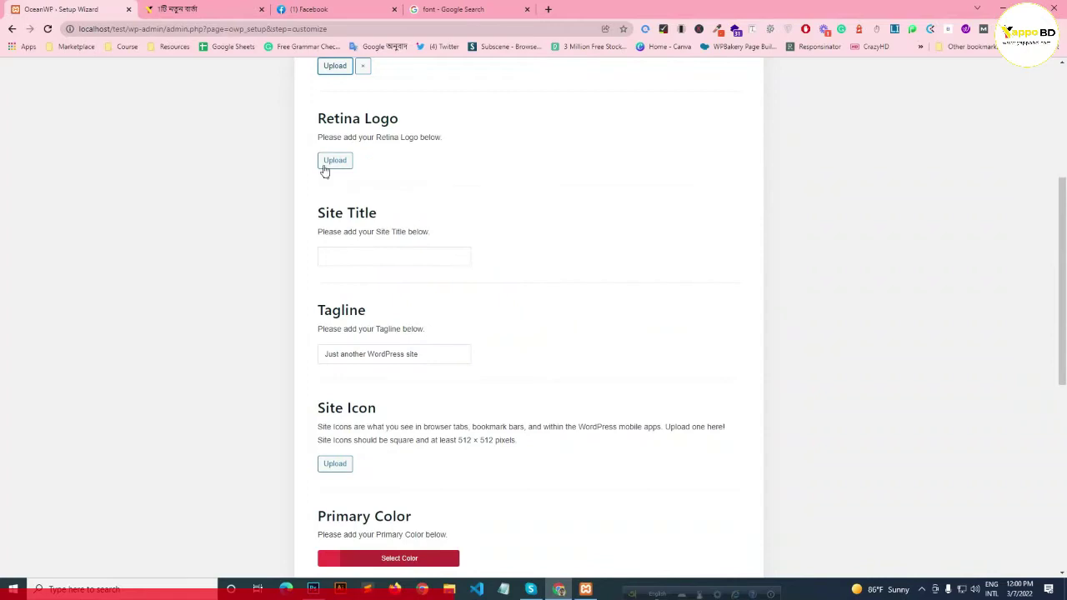
{"action": "left_click", "coordinate": [325, 167]}
{"action": "left_click", "coordinate": [57, 196]}
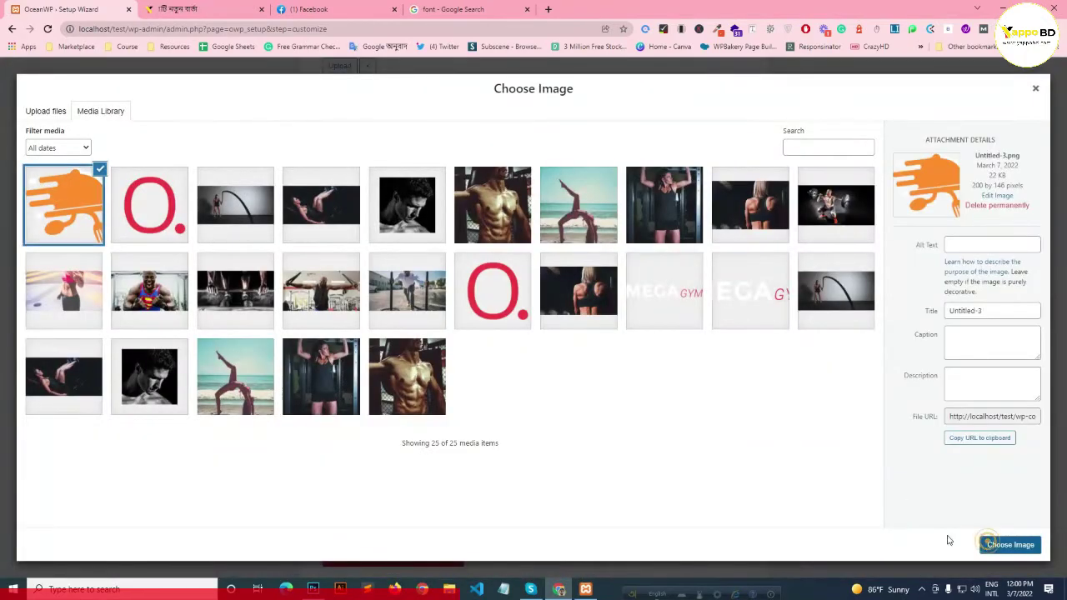
{"action": "left_click", "coordinate": [990, 545]}
Set the site title to "Wp Trainer" and the tagline to "The best trainer"
{"action": "scroll", "coordinate": [365, 255], "scroll_direction": "down", "scroll_amount": 1}
{"action": "left_click", "coordinate": [375, 234]}
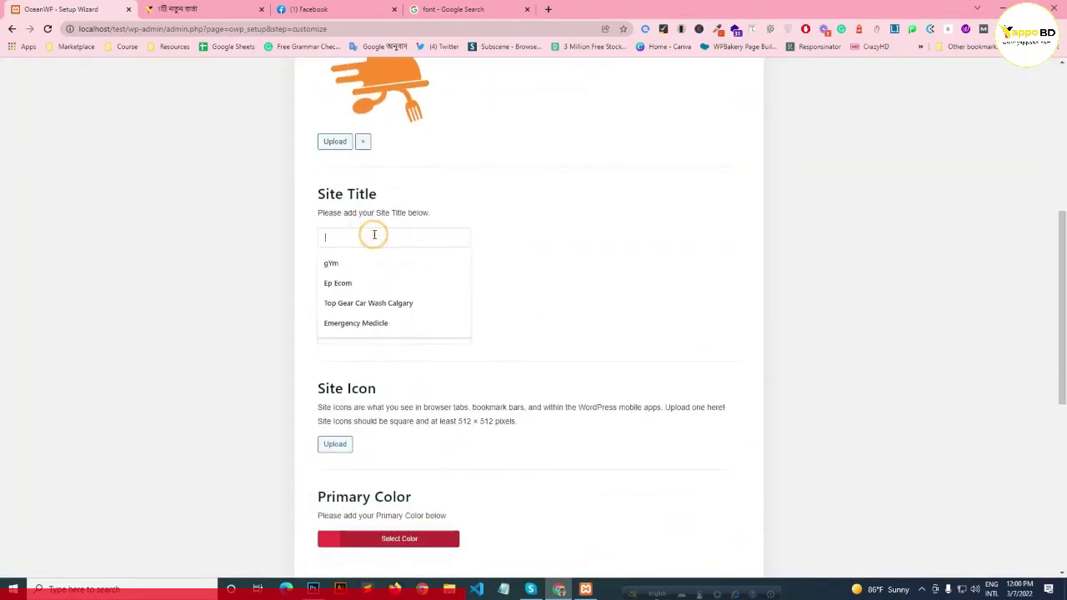
{"action": "type", "text": "Test"}
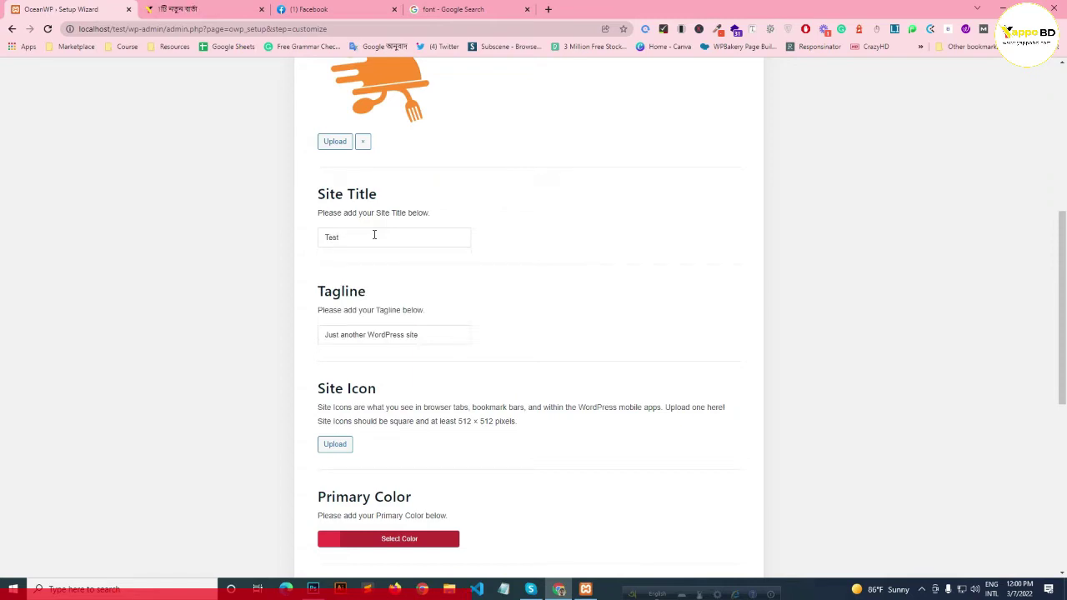
{"action": "left_click_drag", "start_coordinate": [396, 335], "coordinate": [0, 337]}
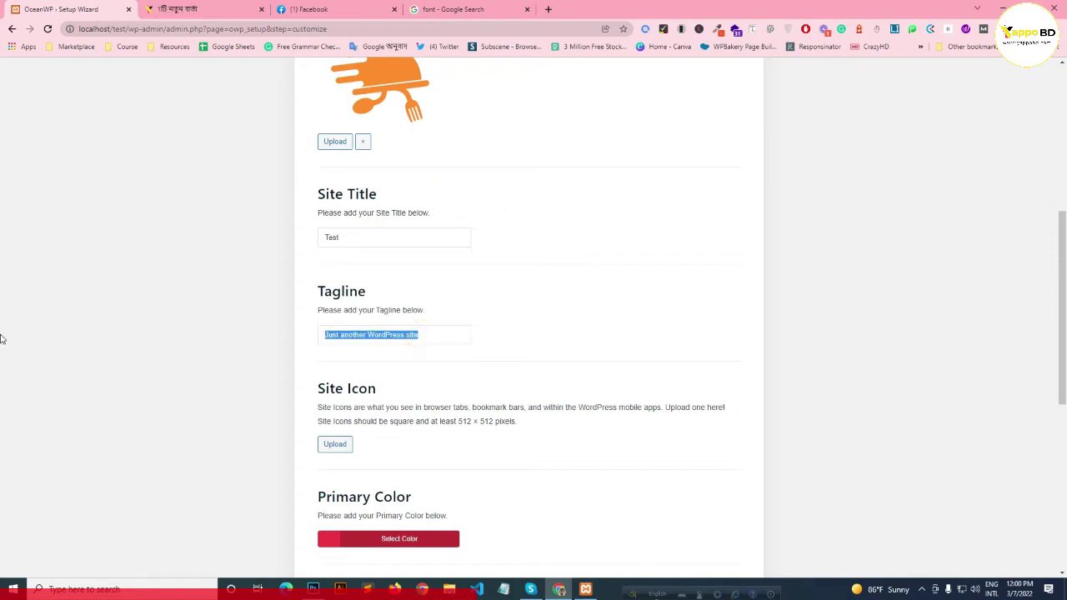
{"action": "type", "text": "The be"}
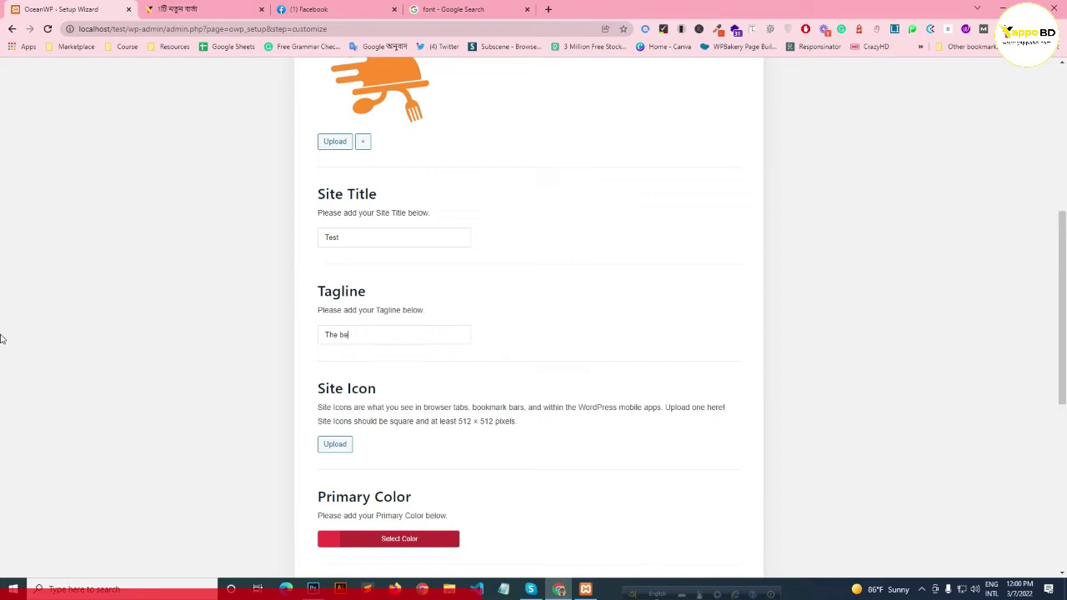
{"action": "type", "text": "st trainer"}
{"action": "left_click_drag", "start_coordinate": [424, 236], "coordinate": [1, 259]}
{"action": "type", "text": "Wp Trainer"}
Set the site icon to the orange Untitled-3.png image from the media library
{"action": "scroll", "coordinate": [333, 446], "scroll_direction": "down", "scroll_amount": 2}
{"action": "left_click", "coordinate": [335, 278]}
{"action": "left_click", "coordinate": [77, 199]}
{"action": "left_click", "coordinate": [1010, 544]}
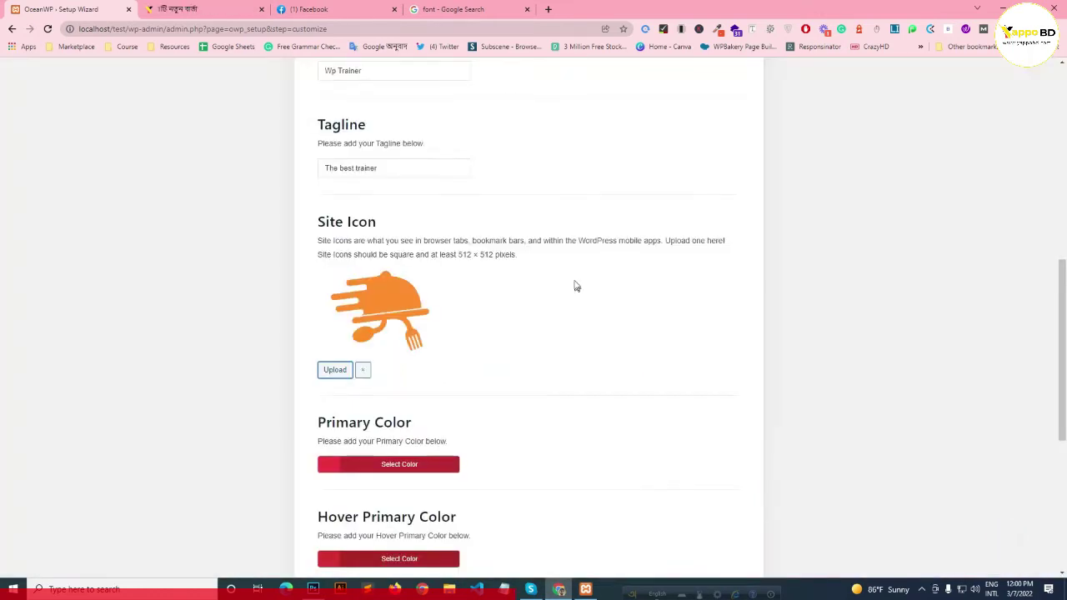
Set the site's primary color to the orange preset #dd9933
{"action": "scroll", "coordinate": [452, 312], "scroll_direction": "down", "scroll_amount": 4}
{"action": "scroll", "coordinate": [411, 268], "scroll_direction": "up", "scroll_amount": 2}
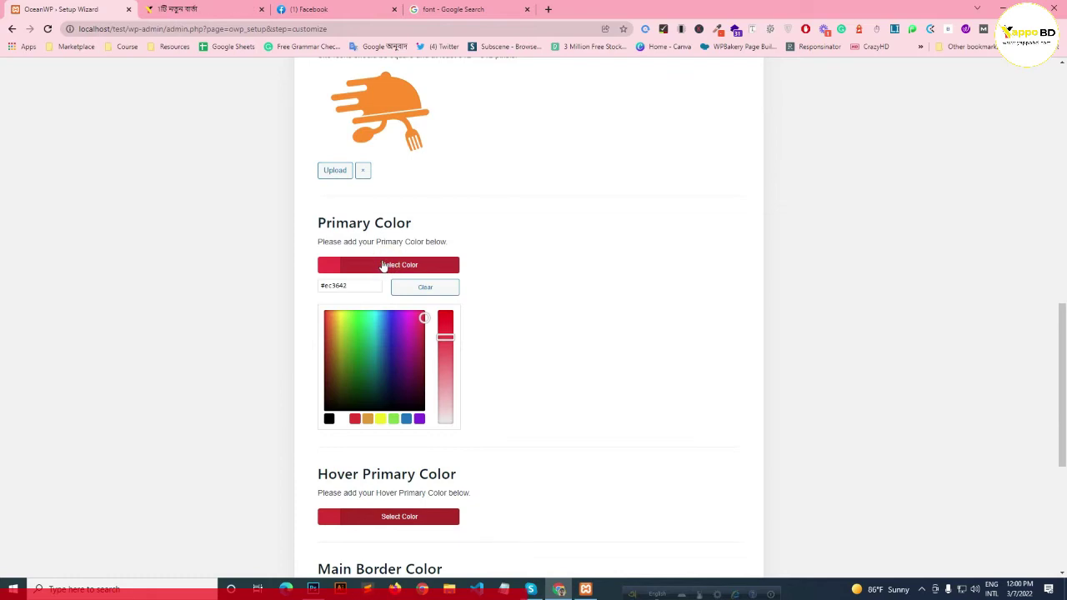
{"action": "left_click", "coordinate": [368, 421]}
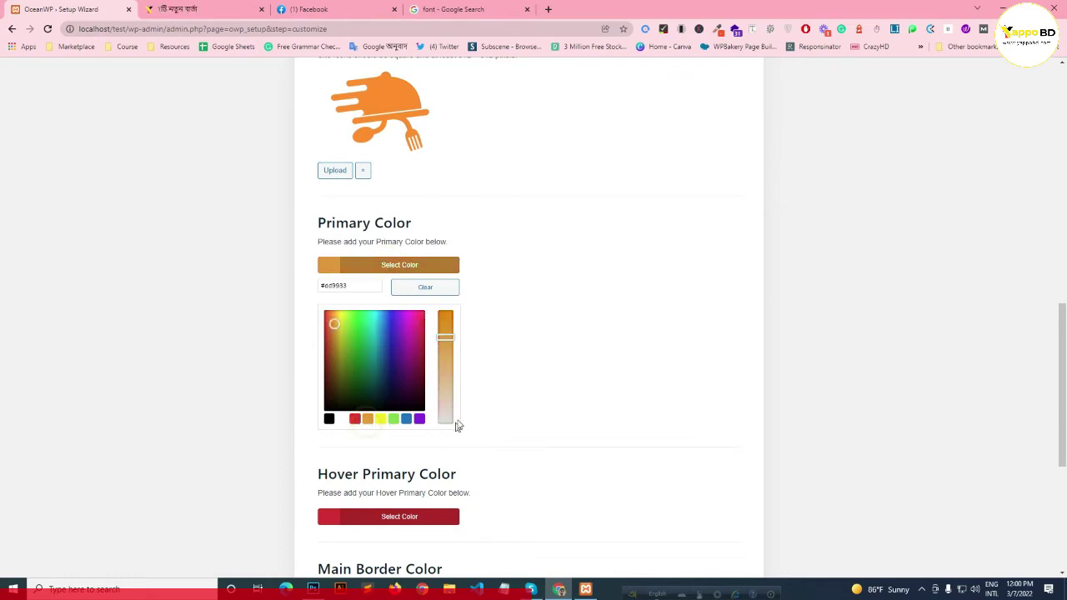
{"action": "left_click", "coordinate": [403, 266]}
{"action": "left_click", "coordinate": [398, 352]}
{"action": "left_click", "coordinate": [400, 358]}
{"action": "scroll", "coordinate": [395, 303], "scroll_direction": "down", "scroll_amount": 2}
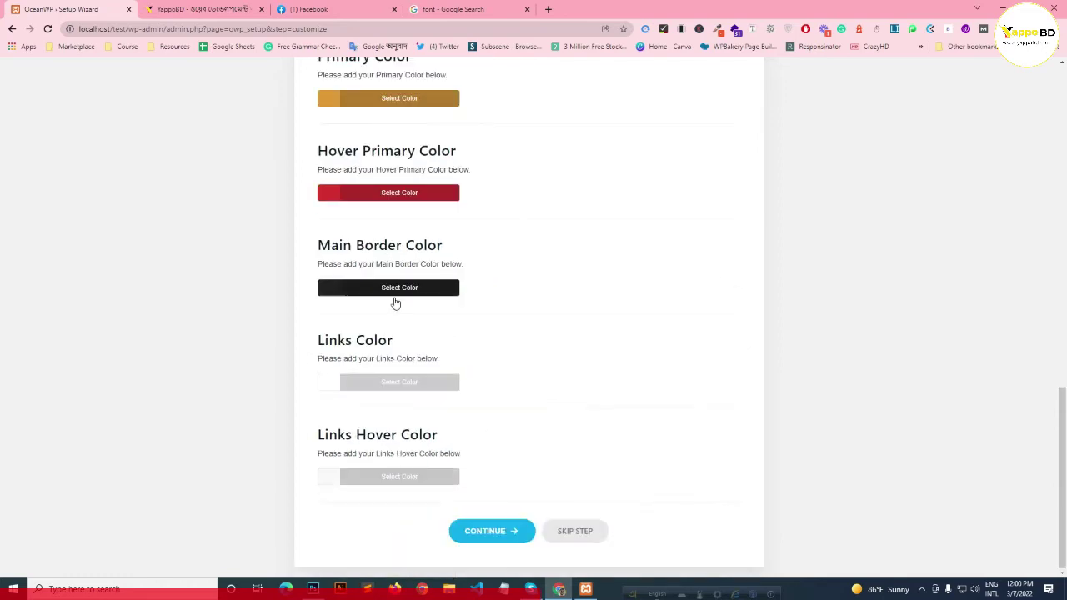
Set the links color to the red preset #dd3333
{"action": "left_click", "coordinate": [407, 382]}
{"action": "left_click", "coordinate": [354, 536]}
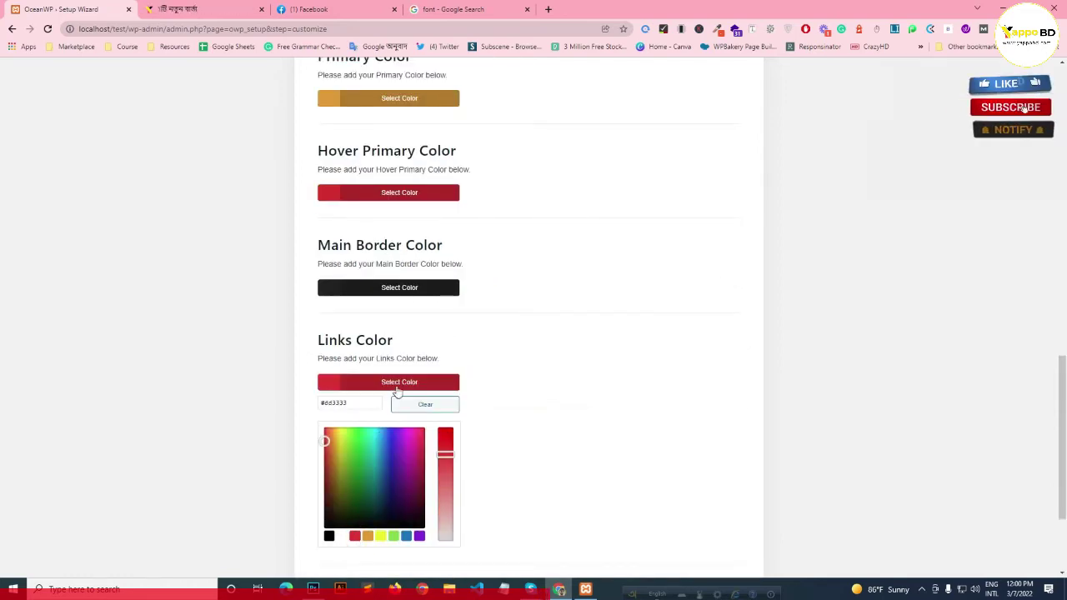
{"action": "left_click", "coordinate": [392, 382]}
Set the links hover color to the orange preset and continue to the wizard's final step
{"action": "left_click", "coordinate": [361, 475]}
{"action": "scroll", "coordinate": [373, 503], "scroll_direction": "down", "scroll_amount": 2}
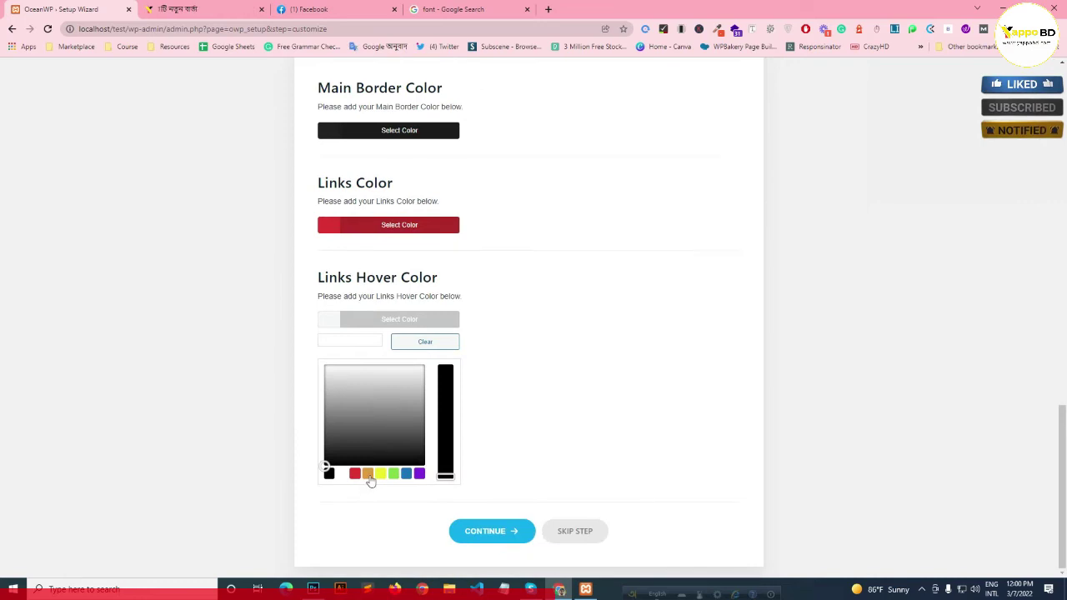
{"action": "left_click", "coordinate": [367, 475]}
{"action": "left_click", "coordinate": [501, 535]}
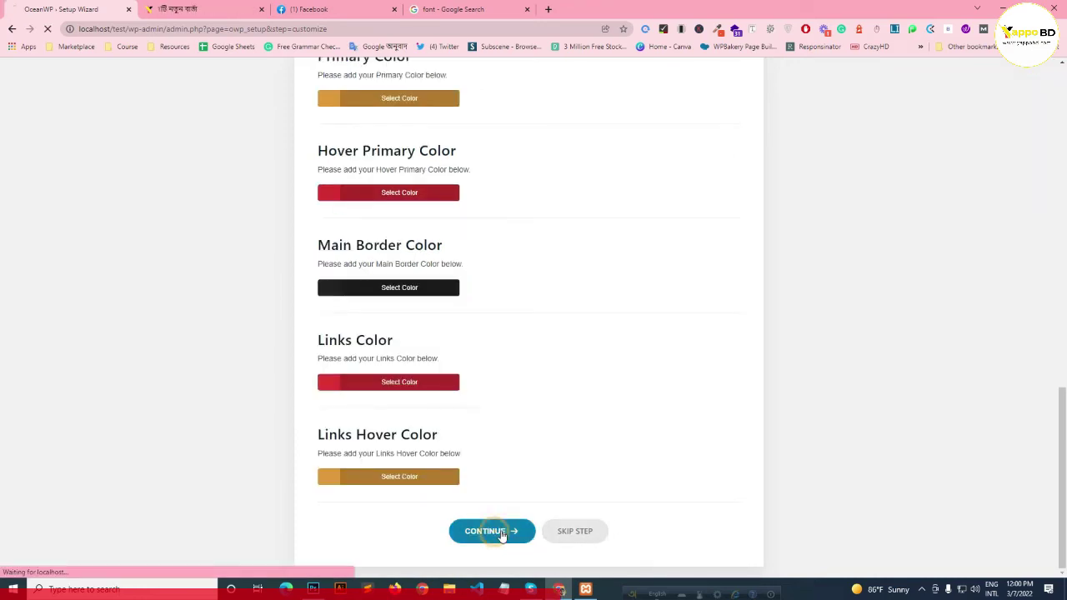
Leave the completed setup wizard for the WordPress dashboard and open the Wp Trainer site in a new browser tab
{"action": "scroll", "coordinate": [472, 492], "scroll_direction": "up", "scroll_amount": 10}
{"action": "scroll", "coordinate": [467, 499], "scroll_direction": "down", "scroll_amount": 4}
{"action": "scroll", "coordinate": [471, 496], "scroll_direction": "down", "scroll_amount": 10}
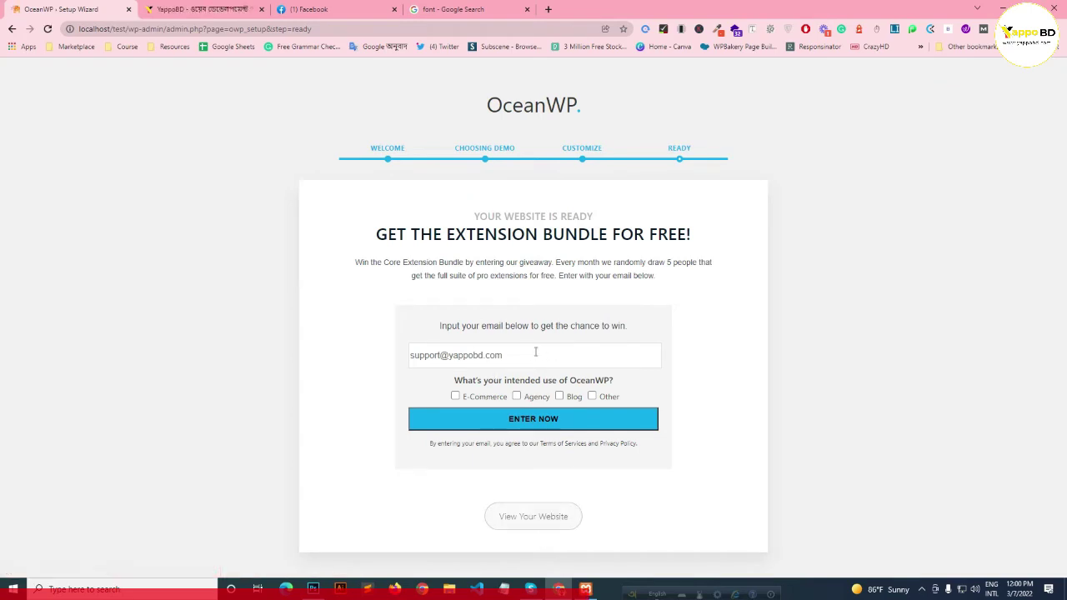
{"action": "left_click", "coordinate": [535, 520]}
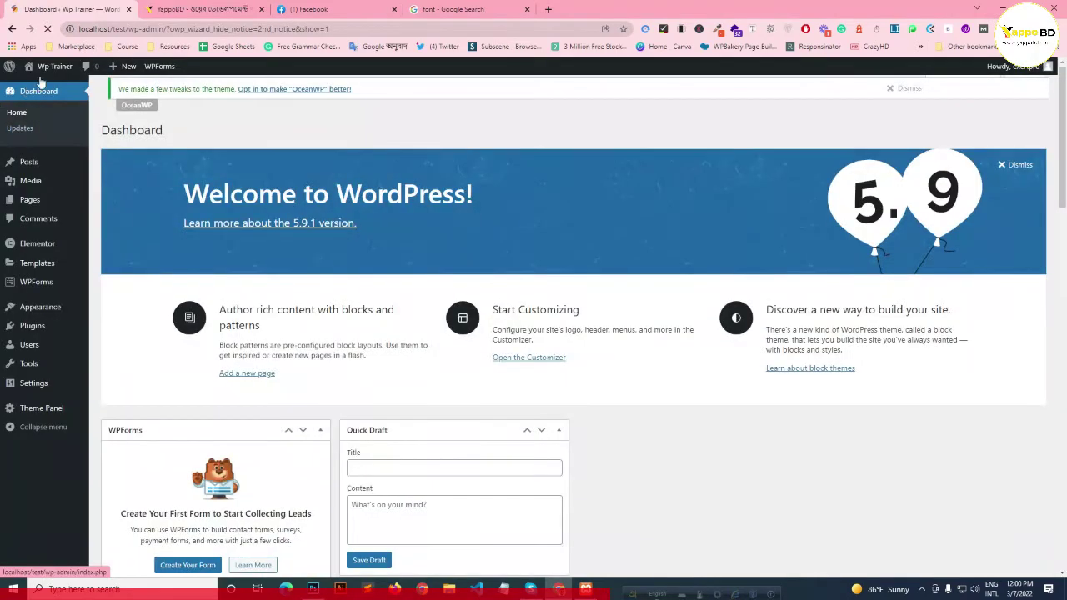
{"action": "middle_click", "coordinate": [46, 66]}
{"action": "left_click", "coordinate": [227, 7]}
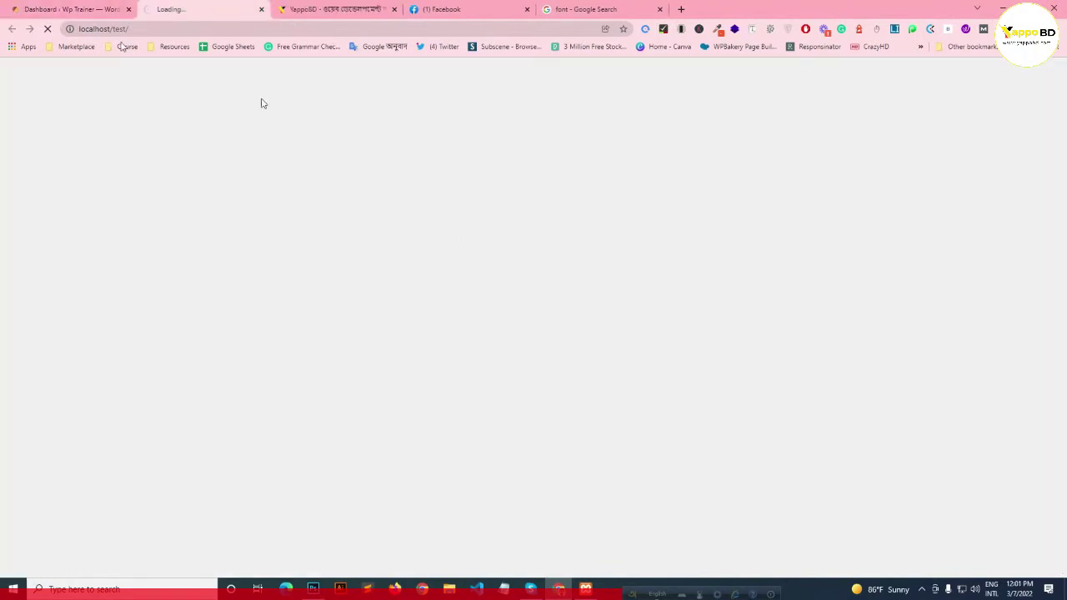
{"action": "left_click", "coordinate": [38, 9]}
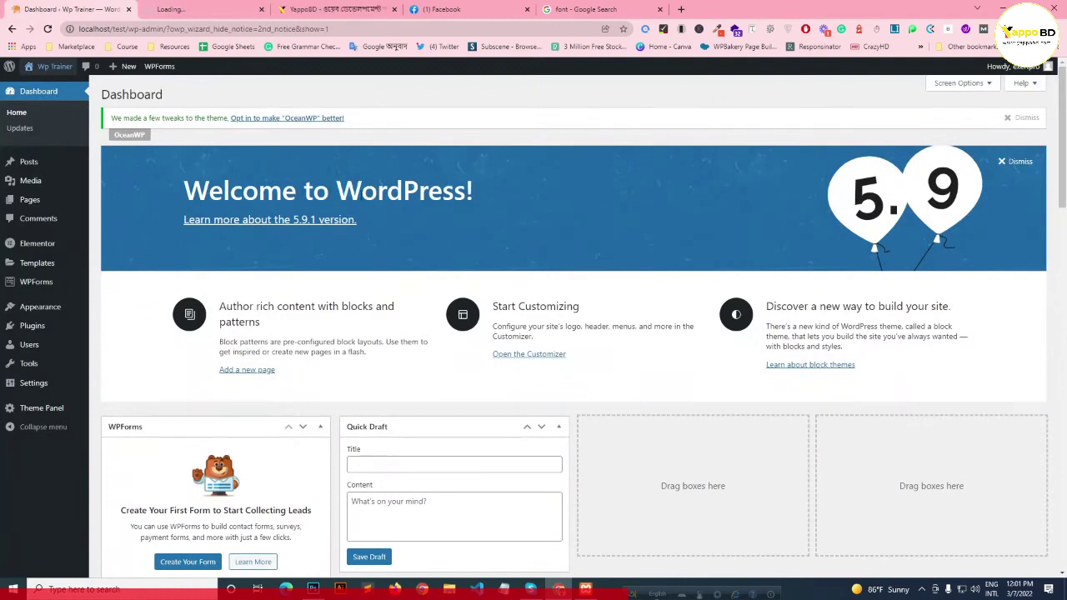
{"action": "scroll", "coordinate": [573, 334], "scroll_direction": "down", "scroll_amount": 5}
{"action": "left_click", "coordinate": [208, 9]}
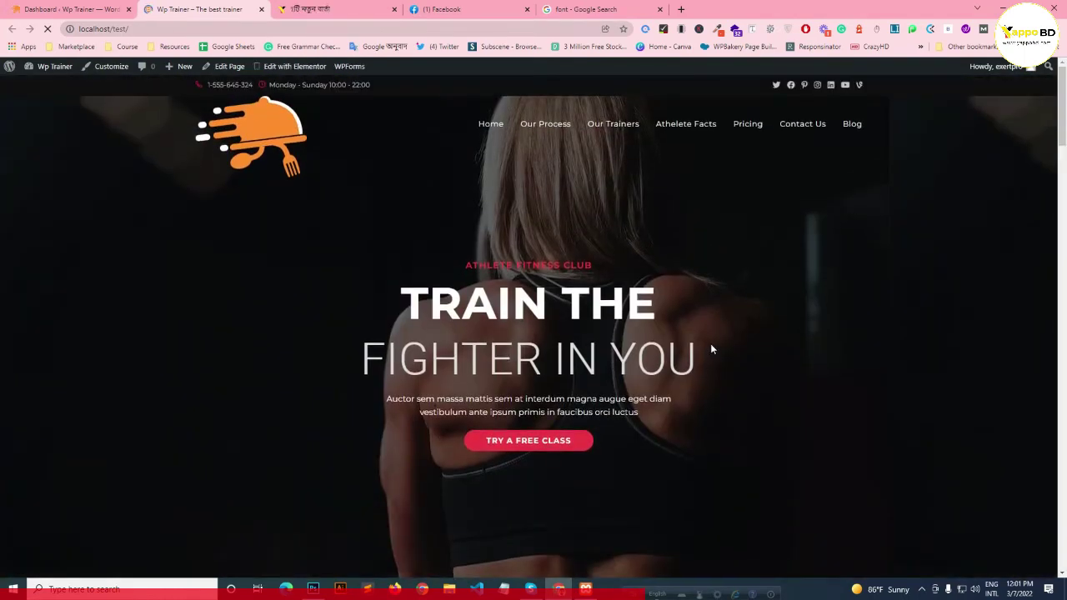
Examine the imported home page from the hero section down to the Keep in Touch section and its map
{"action": "scroll", "coordinate": [711, 349], "scroll_direction": "down", "scroll_amount": 10}
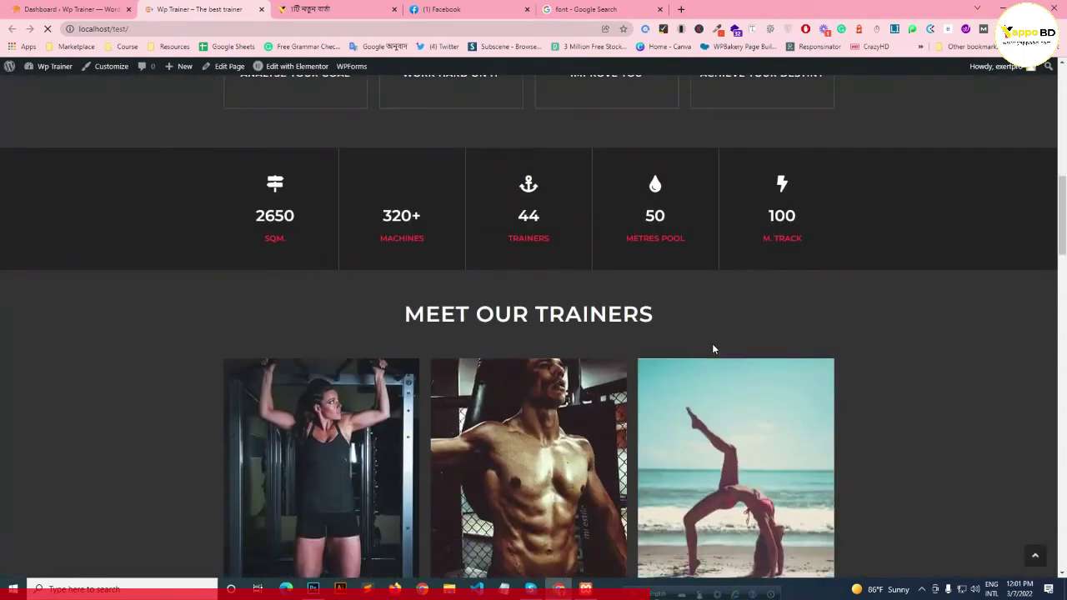
{"action": "scroll", "coordinate": [713, 349], "scroll_direction": "down", "scroll_amount": 4}
{"action": "scroll", "coordinate": [713, 349], "scroll_direction": "down", "scroll_amount": 8}
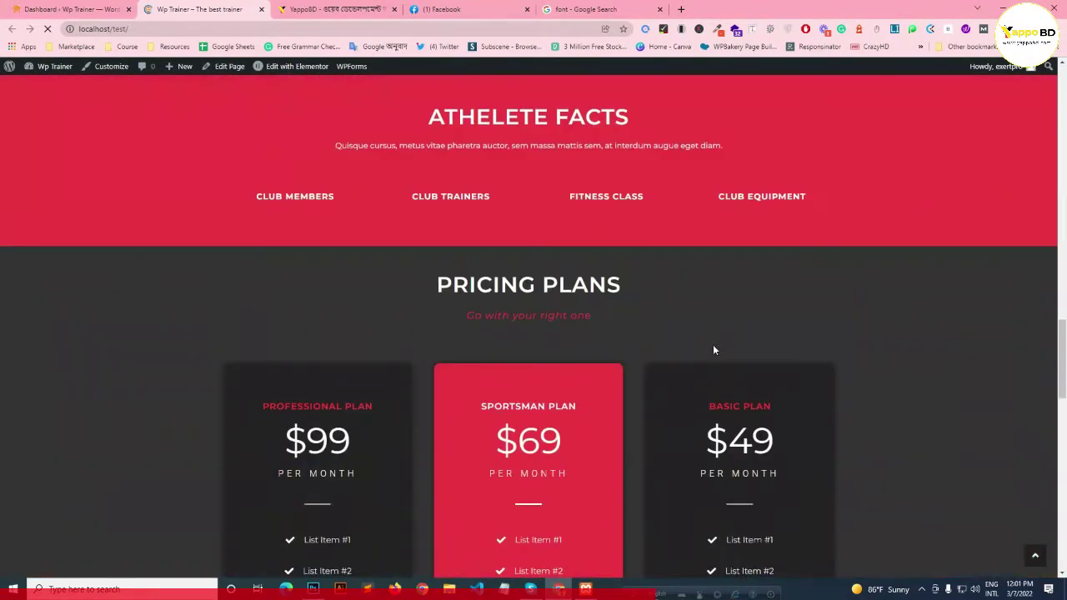
{"action": "scroll", "coordinate": [712, 348], "scroll_direction": "down", "scroll_amount": 12}
{"action": "scroll", "coordinate": [715, 349], "scroll_direction": "up", "scroll_amount": 5}
{"action": "scroll", "coordinate": [715, 348], "scroll_direction": "down", "scroll_amount": 5}
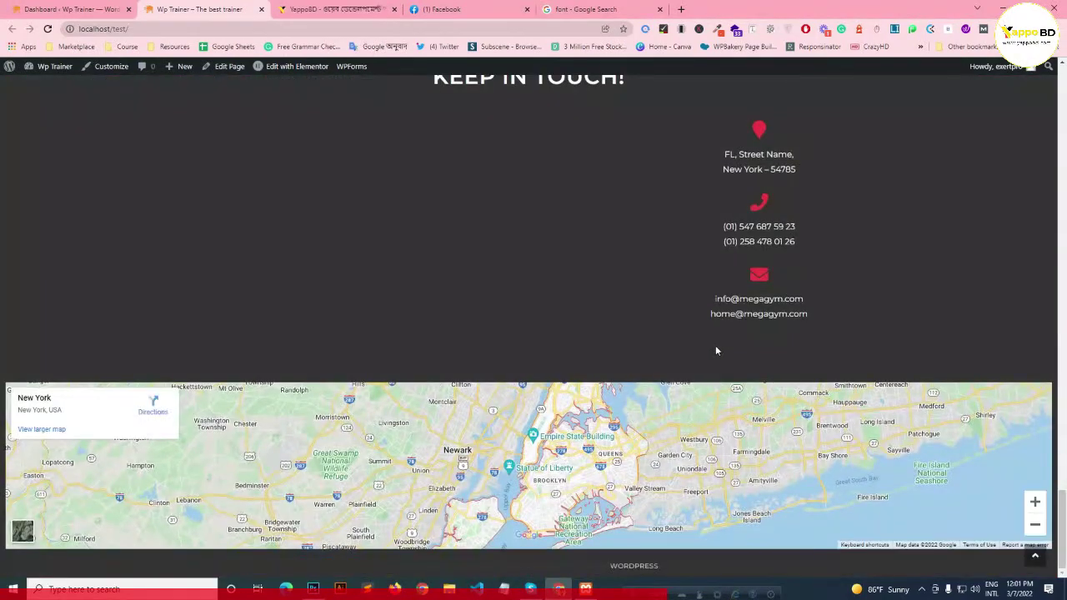
{"action": "scroll", "coordinate": [715, 350], "scroll_direction": "up", "scroll_amount": 3}
{"action": "scroll", "coordinate": [715, 351], "scroll_direction": "down", "scroll_amount": 3}
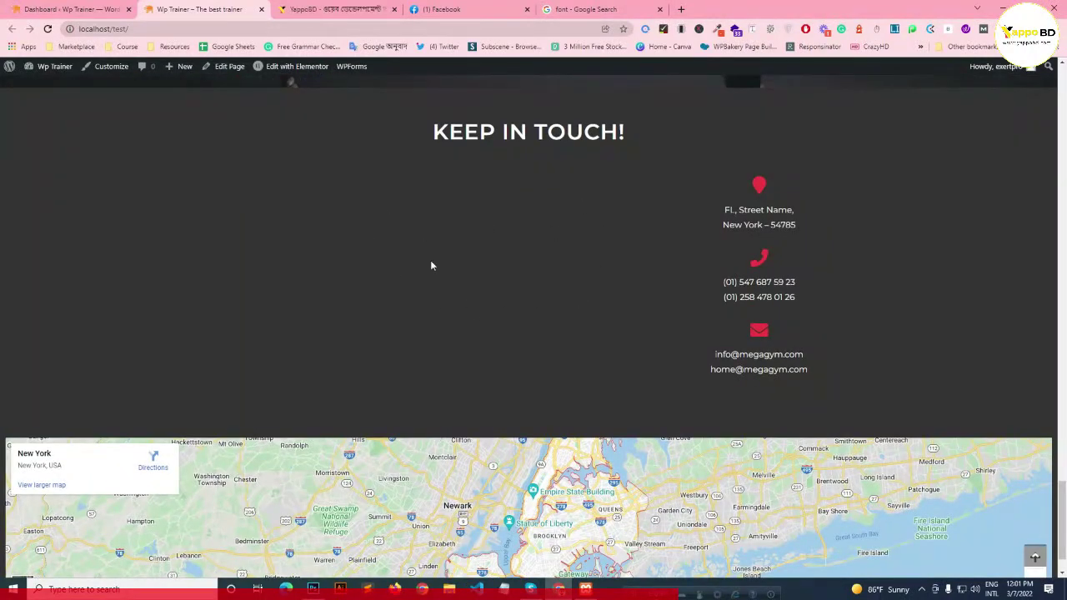
{"action": "key", "text": "ctrl+shift+Tab"}
{"action": "key", "text": "ctrl+Tab"}
{"action": "scroll", "coordinate": [607, 265], "scroll_direction": "up", "scroll_amount": 4}
{"action": "scroll", "coordinate": [615, 268], "scroll_direction": "down", "scroll_amount": 4}
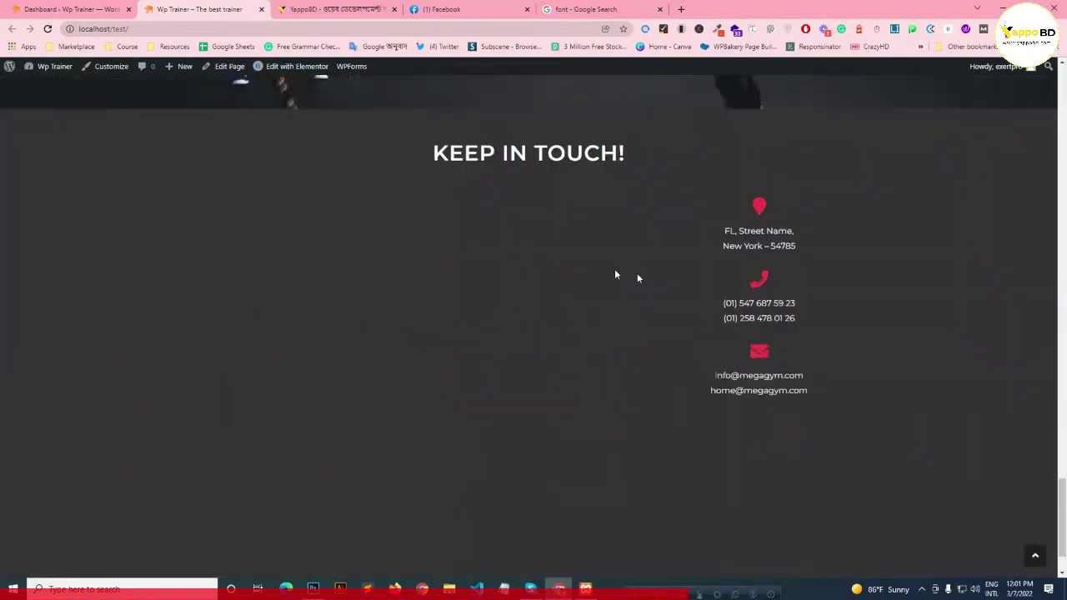
Return to the home page's header and examine the logo, Our Process, trainers and Pricing Plans sections
{"action": "scroll", "coordinate": [839, 322], "scroll_direction": "up", "scroll_amount": 20}
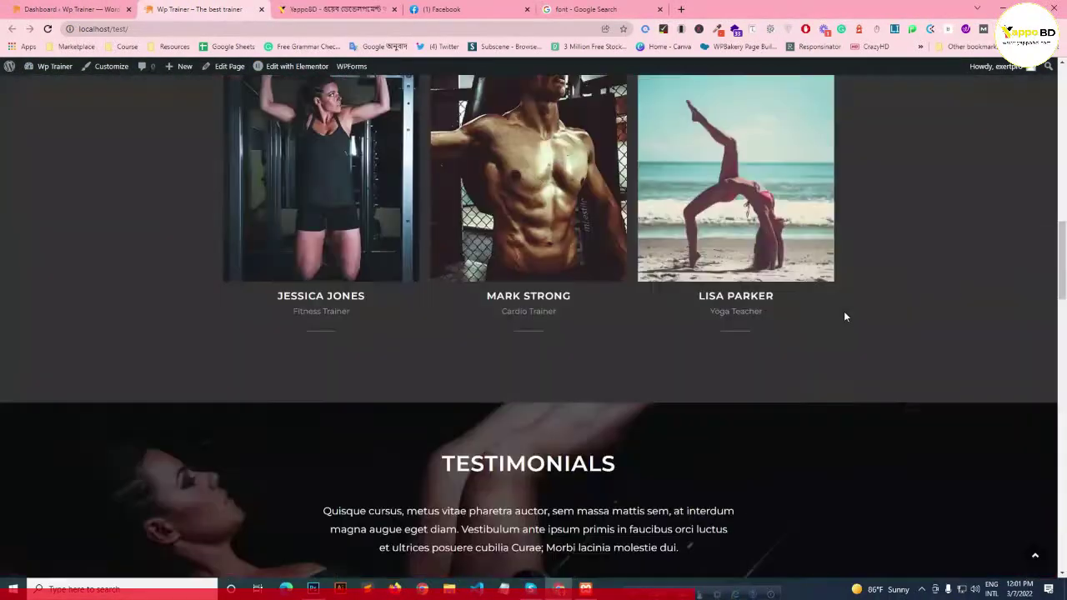
{"action": "scroll", "coordinate": [844, 314], "scroll_direction": "up", "scroll_amount": 8}
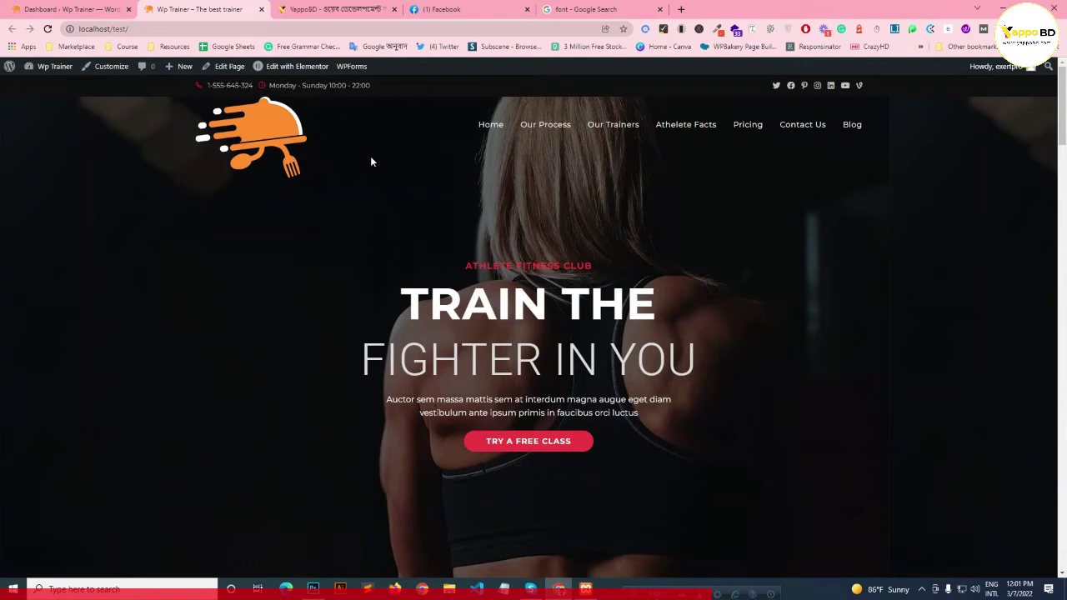
{"action": "scroll", "coordinate": [383, 152], "scroll_direction": "down", "scroll_amount": 2}
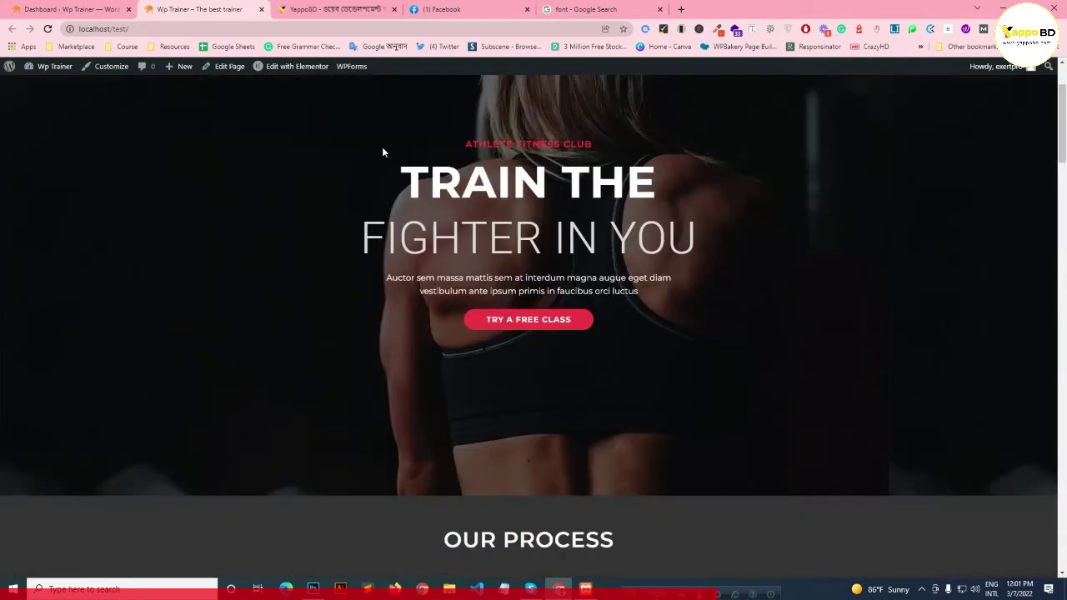
{"action": "scroll", "coordinate": [382, 146], "scroll_direction": "down", "scroll_amount": 3}
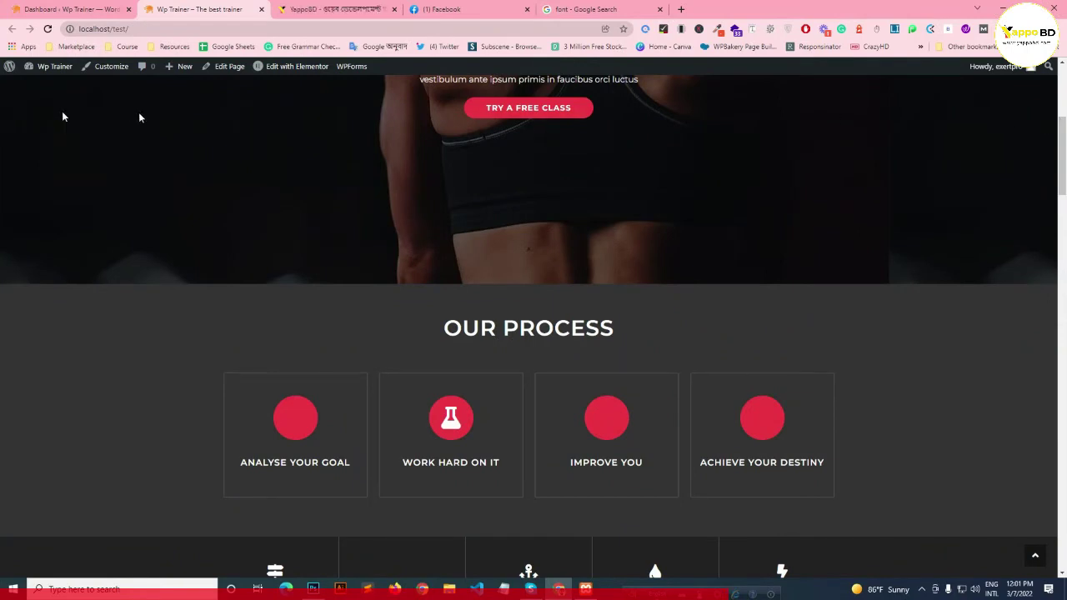
{"action": "scroll", "coordinate": [448, 192], "scroll_direction": "down", "scroll_amount": 4}
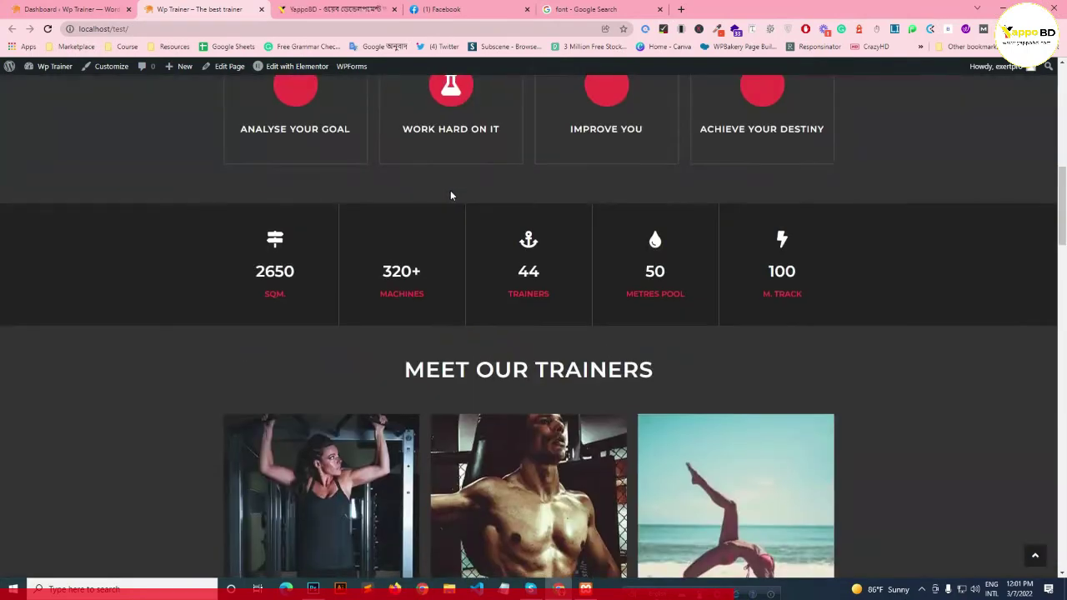
{"action": "scroll", "coordinate": [450, 191], "scroll_direction": "up", "scroll_amount": 2}
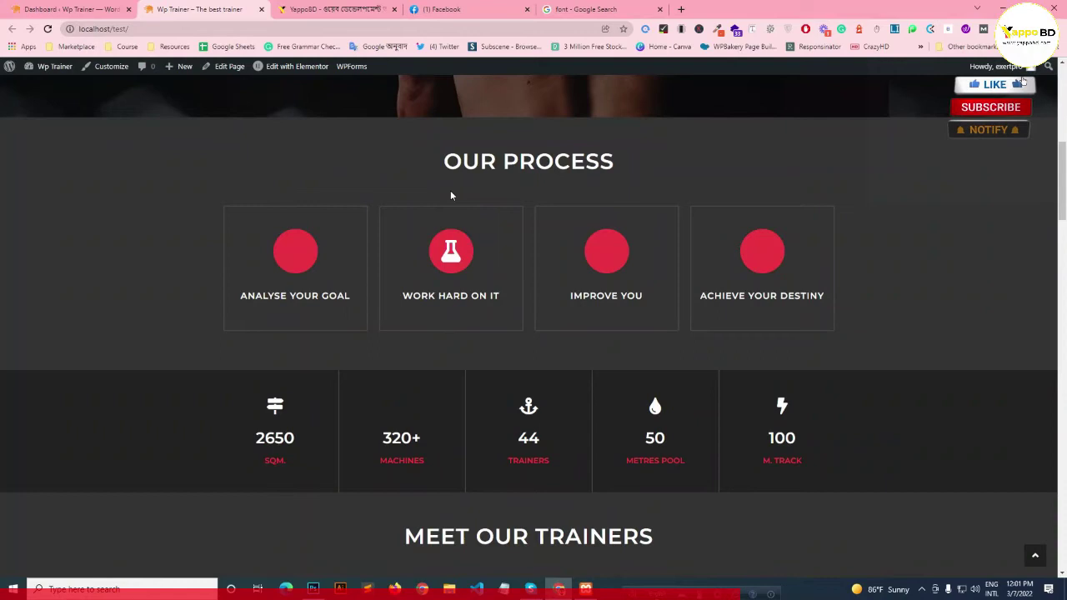
{"action": "scroll", "coordinate": [891, 261], "scroll_direction": "down", "scroll_amount": 8}
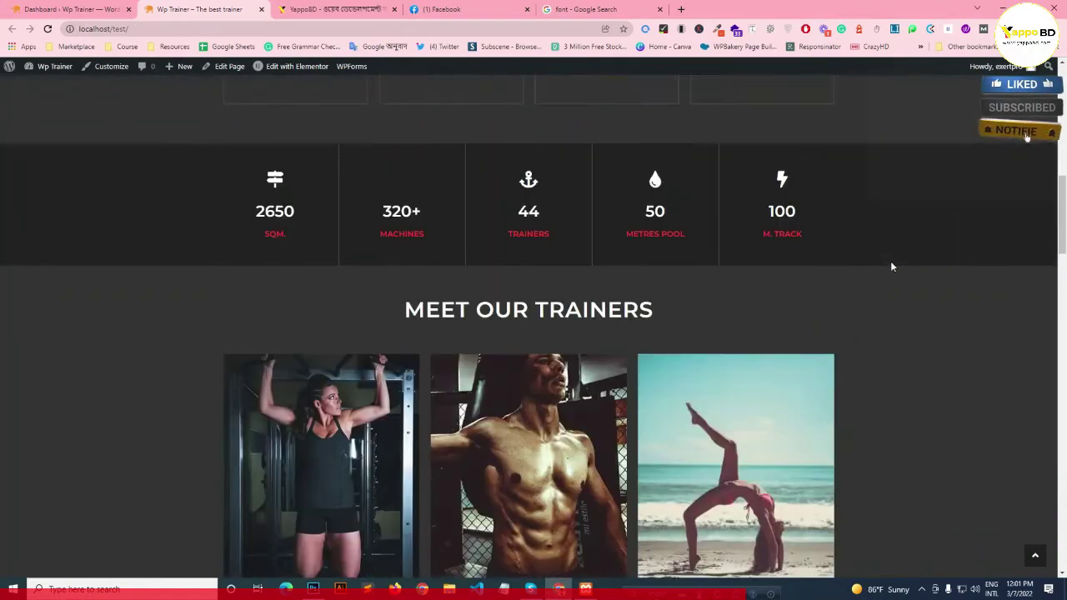
{"action": "scroll", "coordinate": [892, 265], "scroll_direction": "down", "scroll_amount": 20}
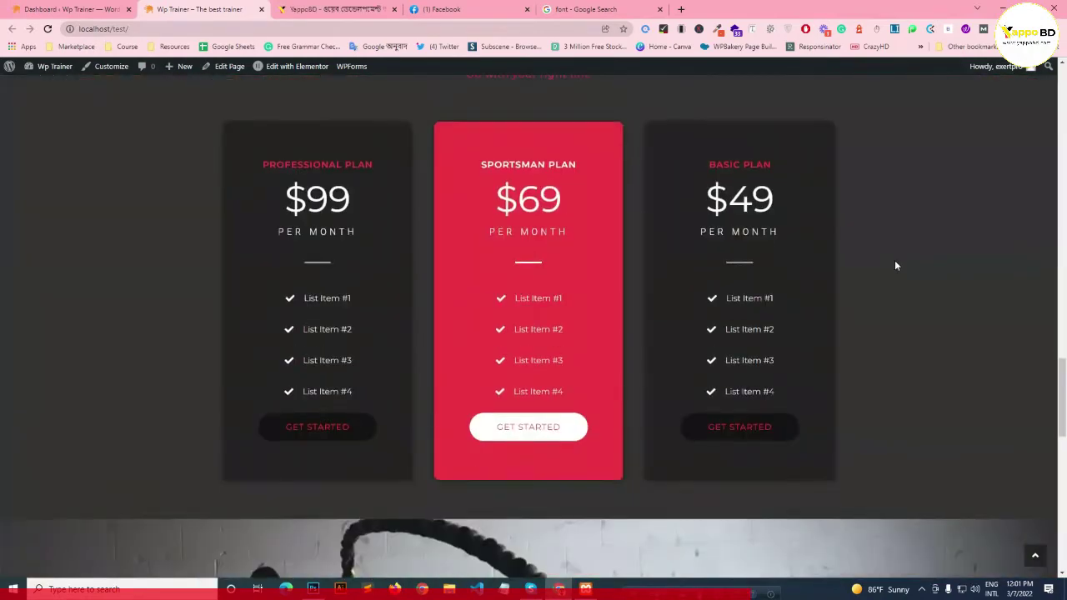
{"action": "scroll", "coordinate": [896, 260], "scroll_direction": "up", "scroll_amount": 8}
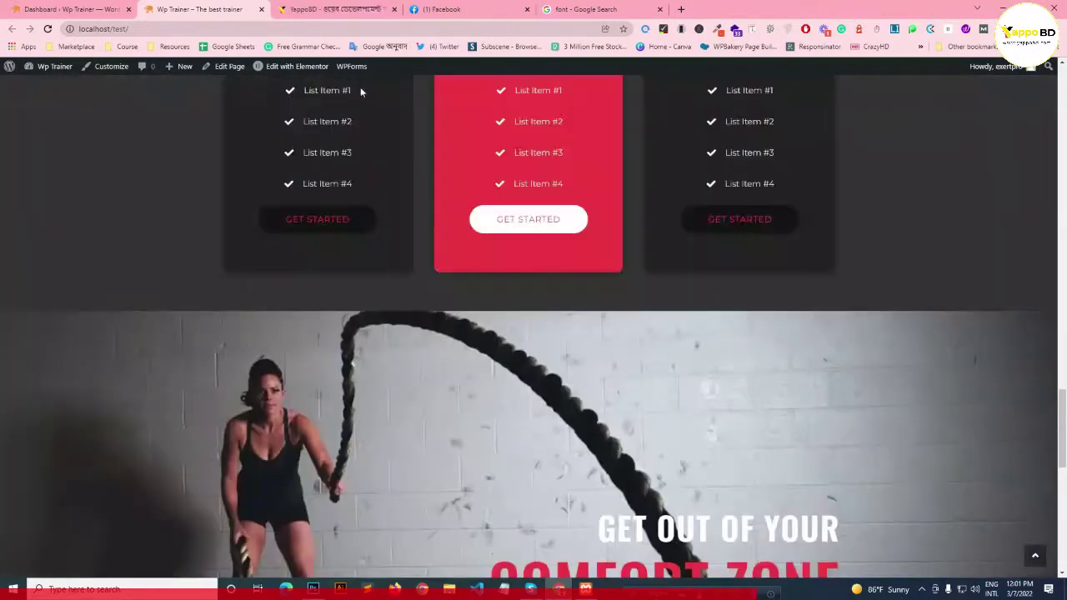
Open the home page for editing in Elementor and dismiss the Flexbox Changes note
{"action": "mouse_move", "coordinate": [303, 73]}
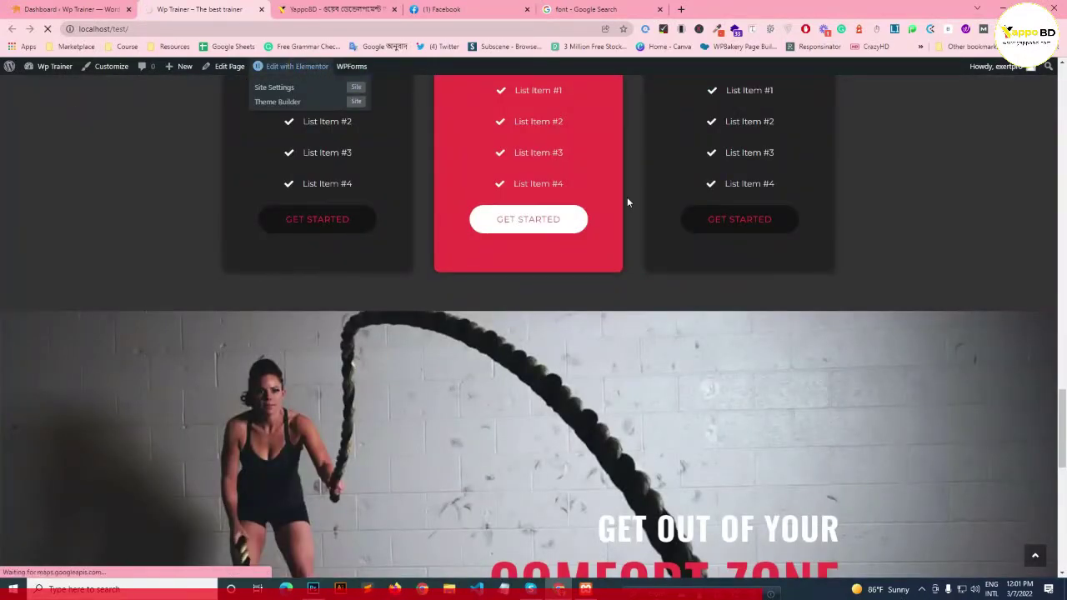
{"action": "scroll", "coordinate": [629, 203], "scroll_direction": "down", "scroll_amount": 5}
{"action": "scroll", "coordinate": [632, 208], "scroll_direction": "down", "scroll_amount": 3}
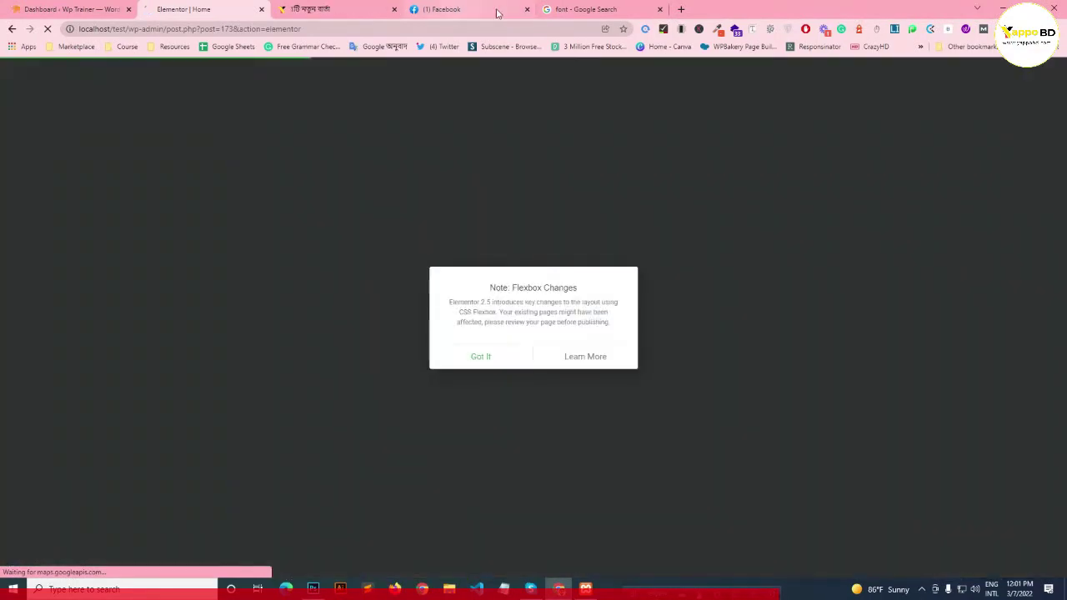
{"action": "left_click", "coordinate": [484, 356]}
Close the unrelated Facebook, YappoBD and Google Search browser tabs
{"action": "left_click", "coordinate": [525, 354]}
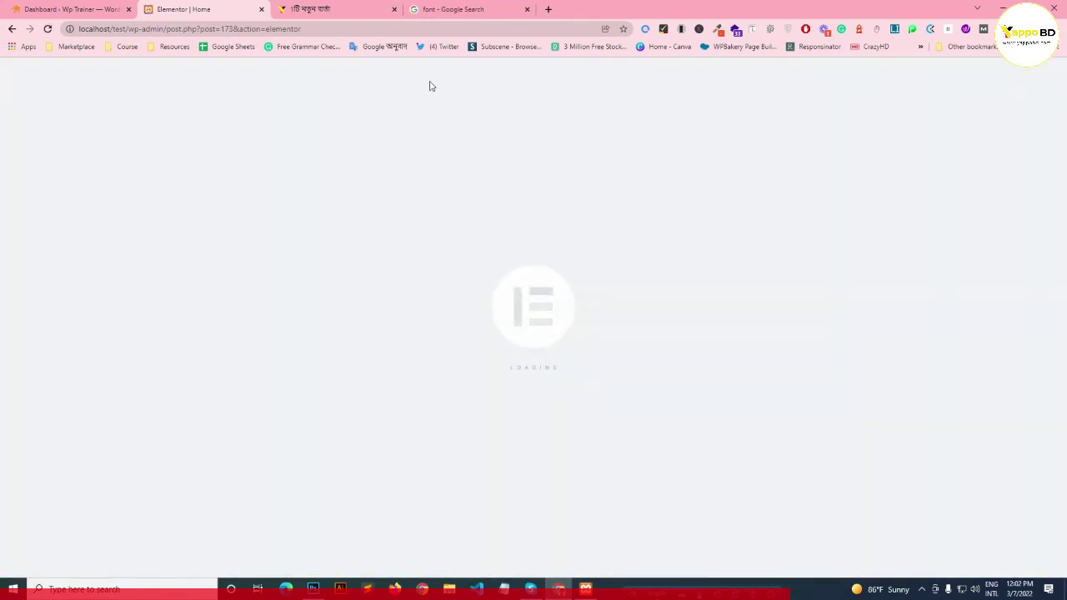
{"action": "left_click", "coordinate": [346, 6]}
{"action": "left_click", "coordinate": [393, 10]}
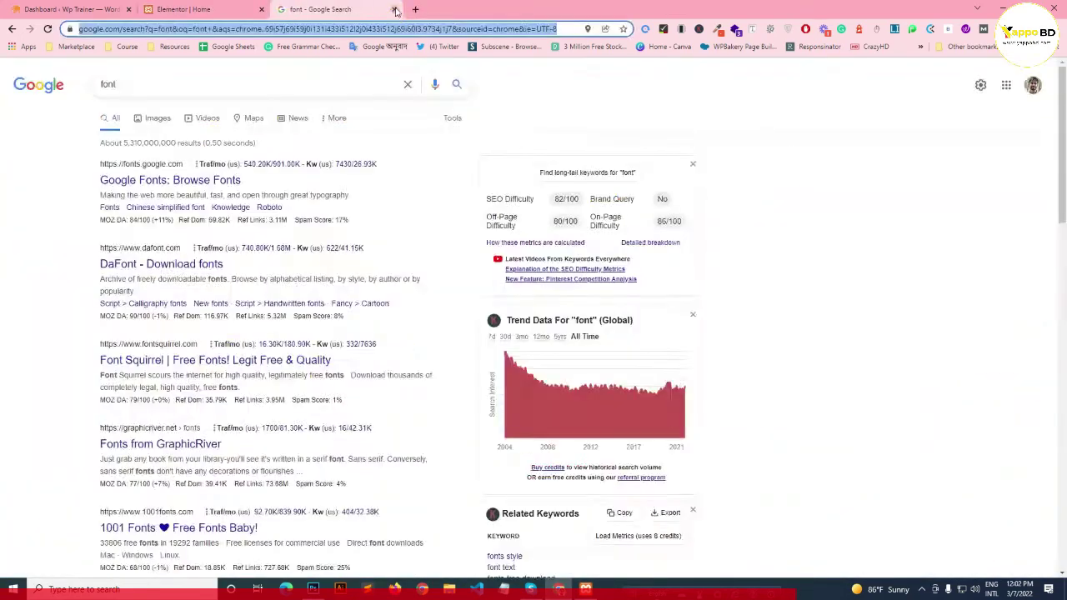
{"action": "left_click", "coordinate": [393, 9]}
{"action": "left_click", "coordinate": [112, 9]}
{"action": "left_click", "coordinate": [198, 9]}
{"action": "left_click", "coordinate": [111, 9]}
{"action": "left_click", "coordinate": [225, 9]}
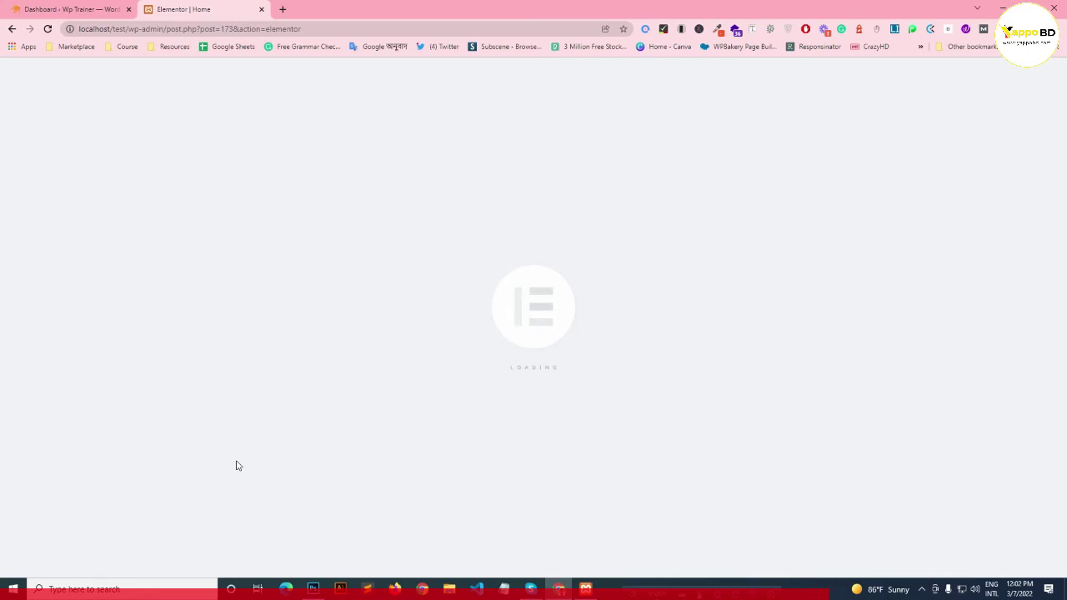
Create a new WPForms form from the Blank Form template and switch back to the home page in Elementor
{"action": "left_click", "coordinate": [50, 8]}
{"action": "left_click", "coordinate": [186, 8]}
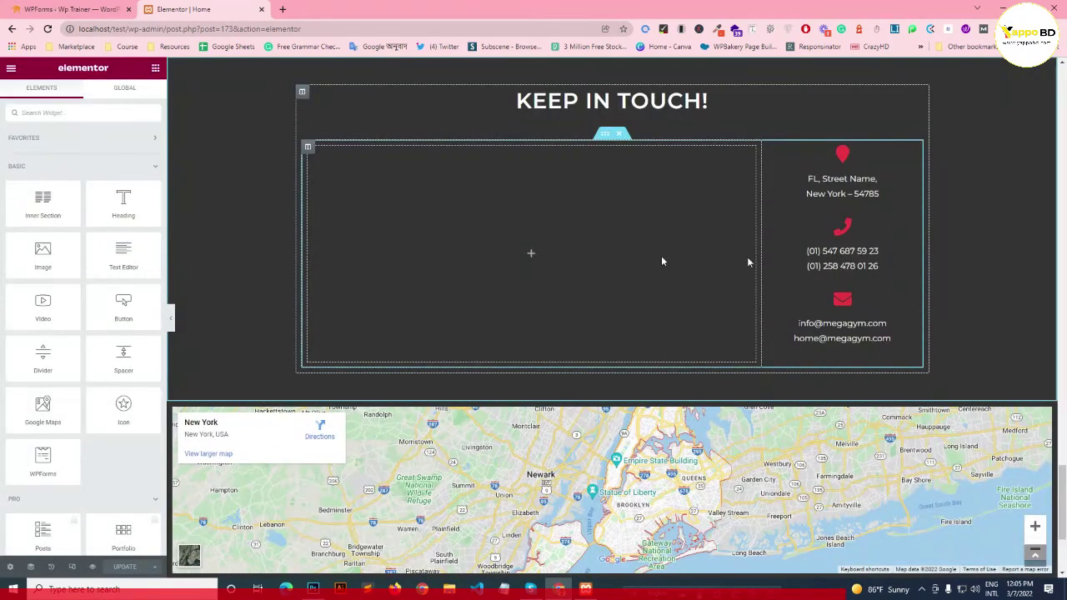
{"action": "left_click", "coordinate": [62, 7]}
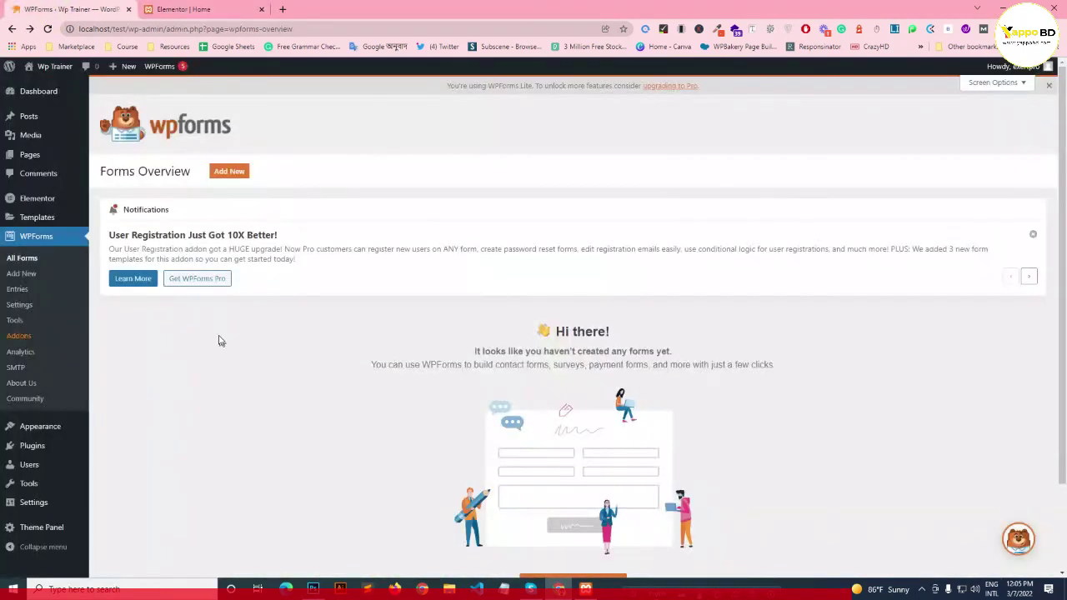
{"action": "left_click", "coordinate": [34, 282]}
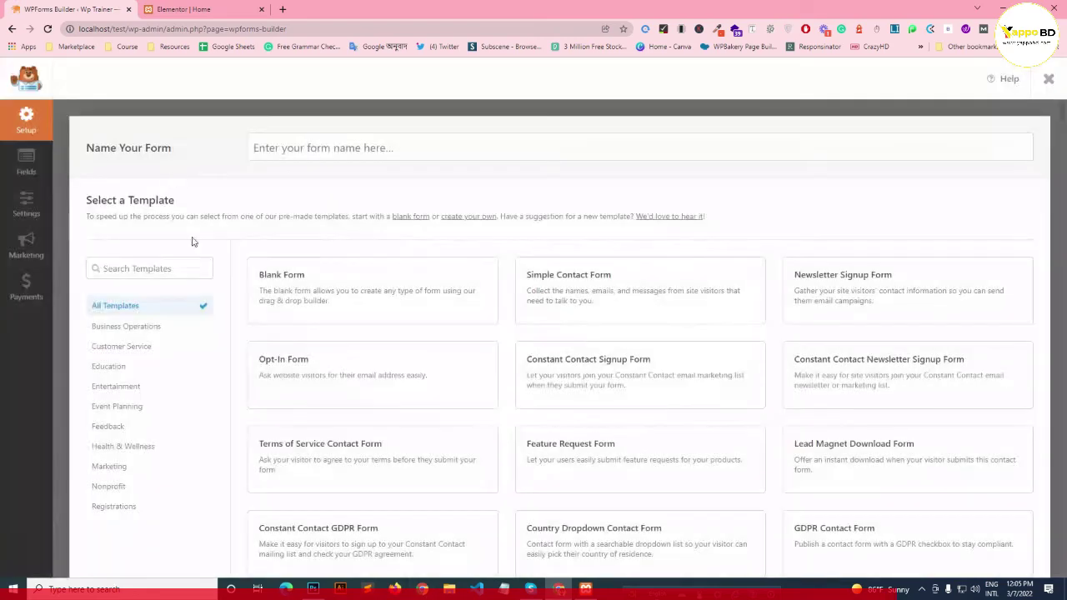
{"action": "left_click", "coordinate": [363, 303]}
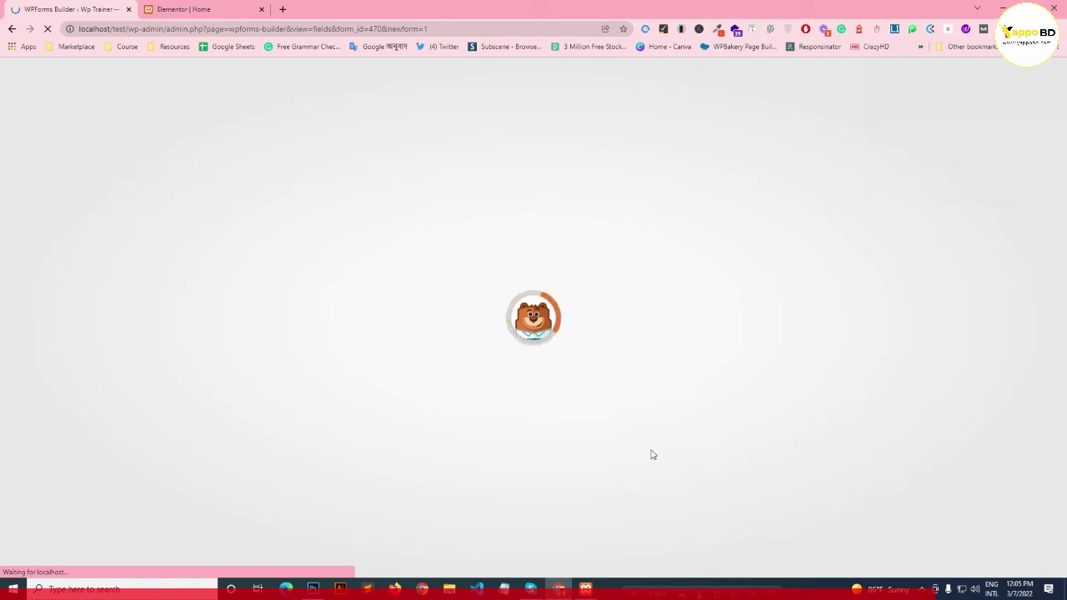
{"action": "left_click", "coordinate": [175, 8]}
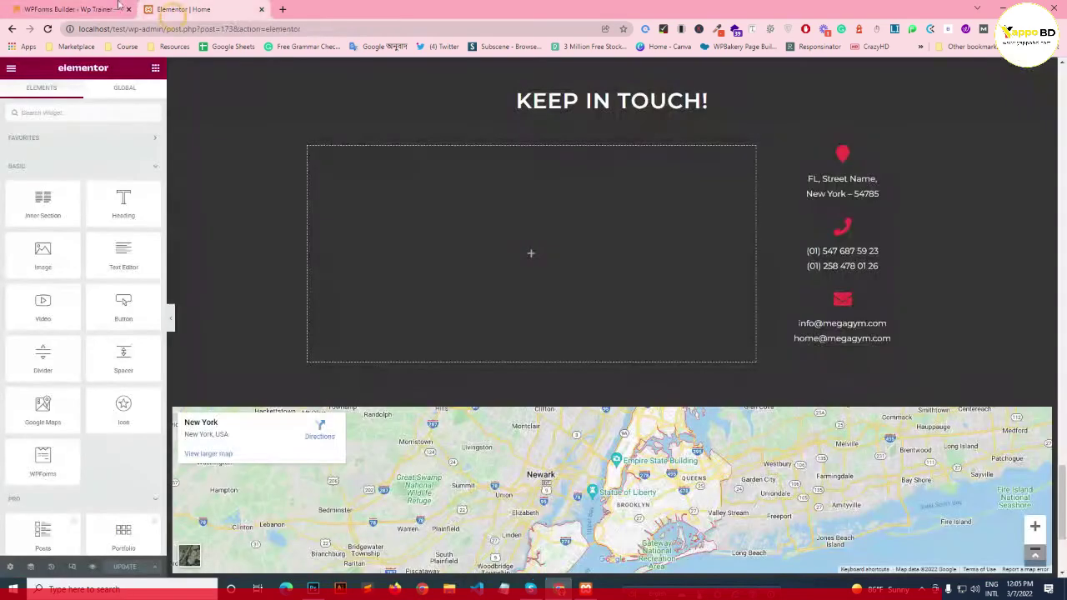
{"action": "left_click", "coordinate": [71, 8]}
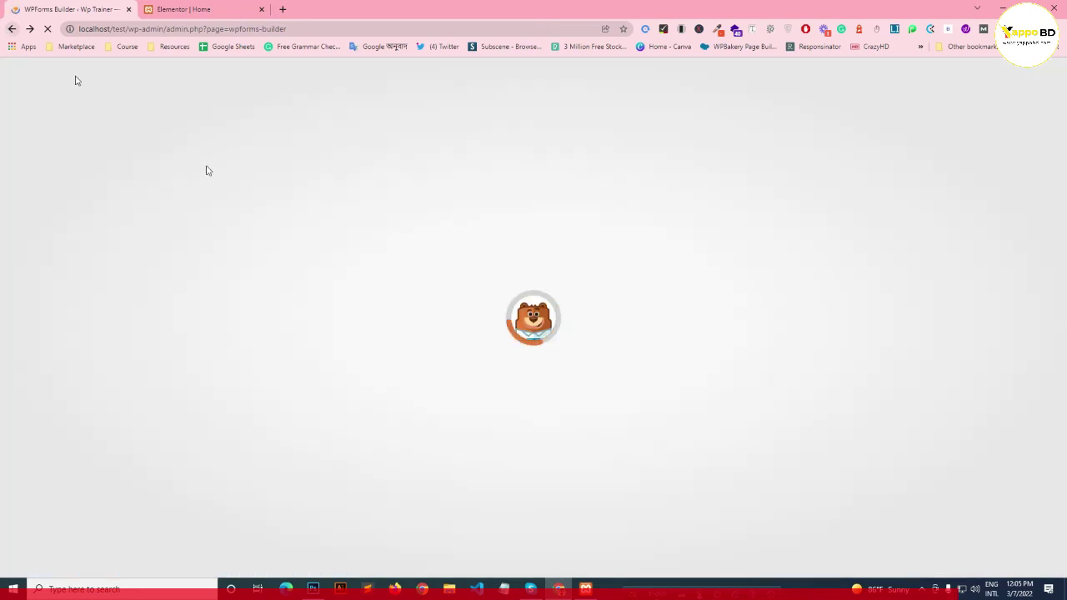
{"action": "left_click", "coordinate": [586, 590]}
{"action": "left_click", "coordinate": [586, 590]}
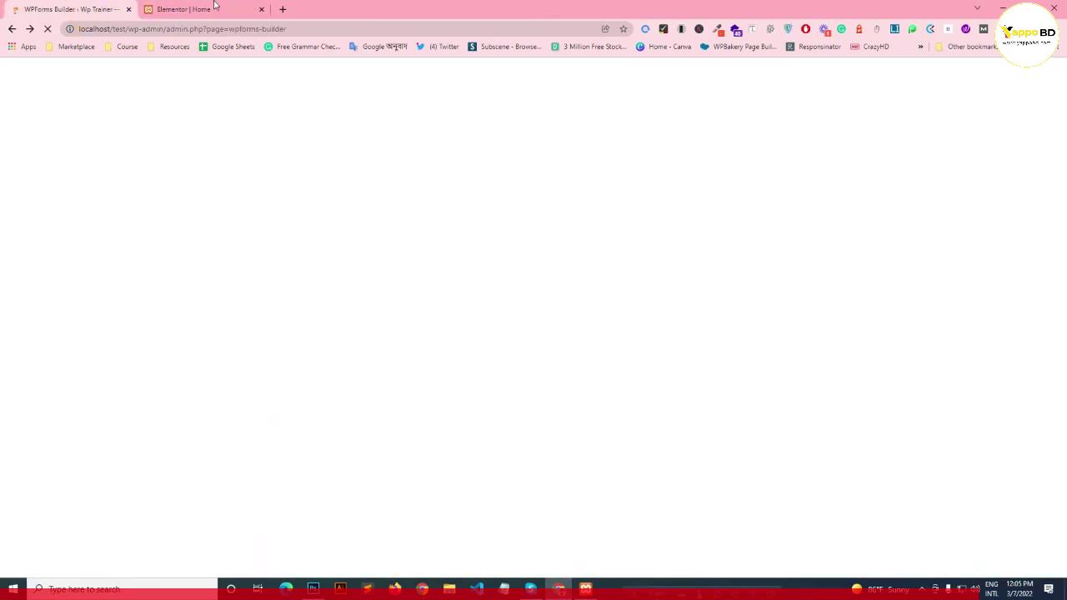
{"action": "left_click", "coordinate": [215, 6]}
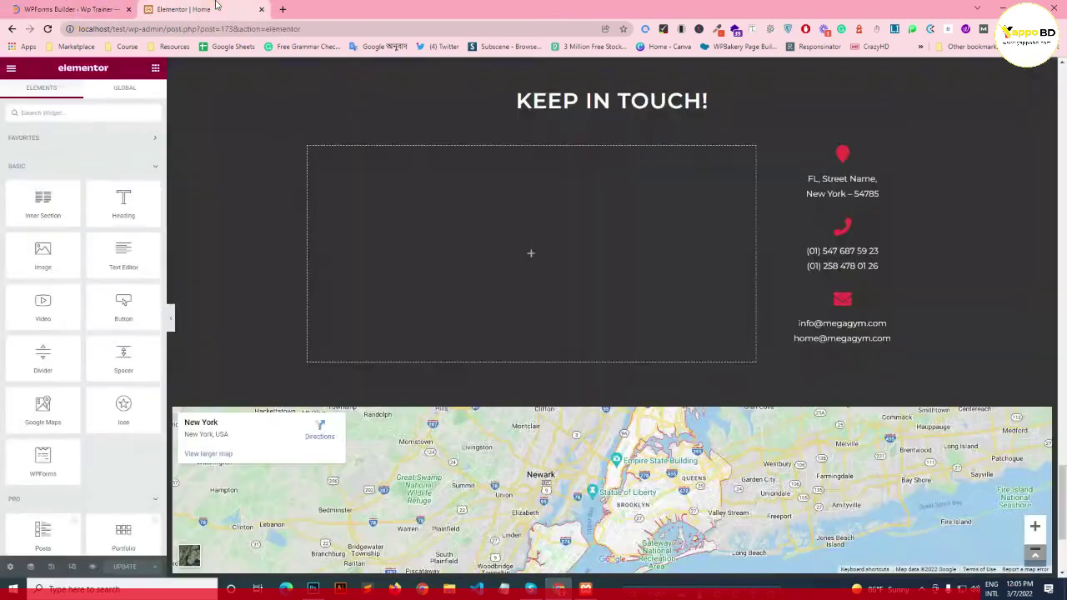
{"action": "key", "text": "ctrl+1"}
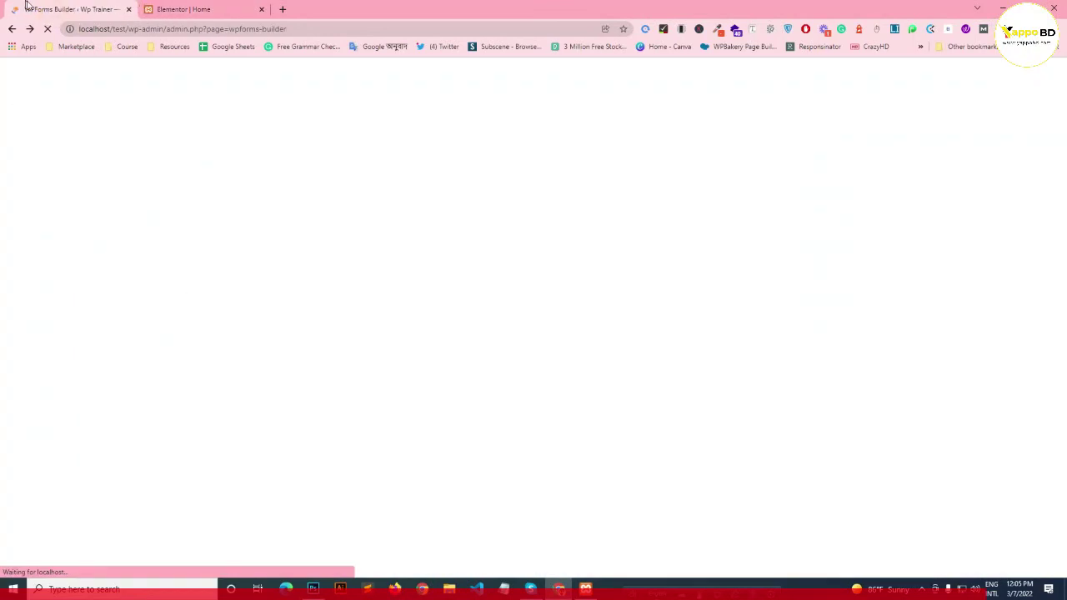
{"action": "key", "text": "ctrl+2"}
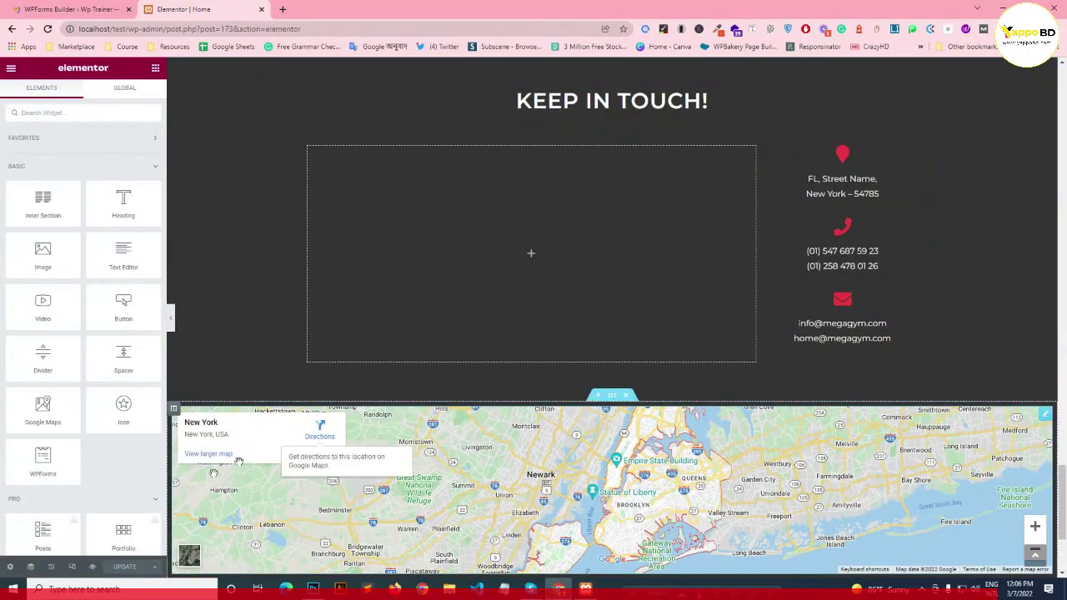
Open the Testimonials heading on the home page and place the cursor in its title text
{"action": "scroll", "coordinate": [558, 369], "scroll_direction": "up", "scroll_amount": 5}
{"action": "scroll", "coordinate": [561, 369], "scroll_direction": "up", "scroll_amount": 10}
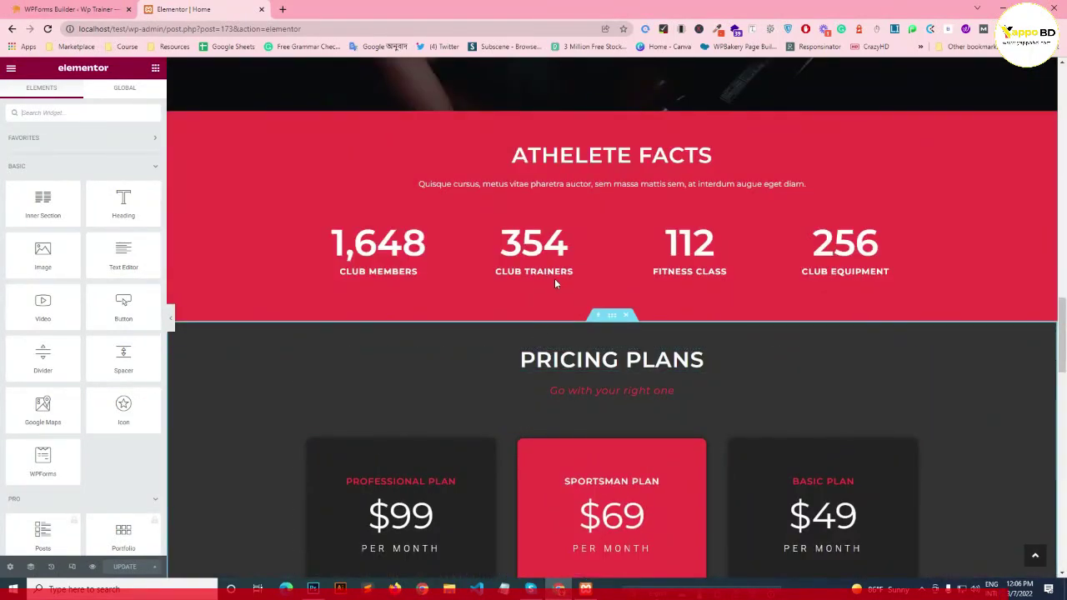
{"action": "scroll", "coordinate": [542, 279], "scroll_direction": "up", "scroll_amount": 3}
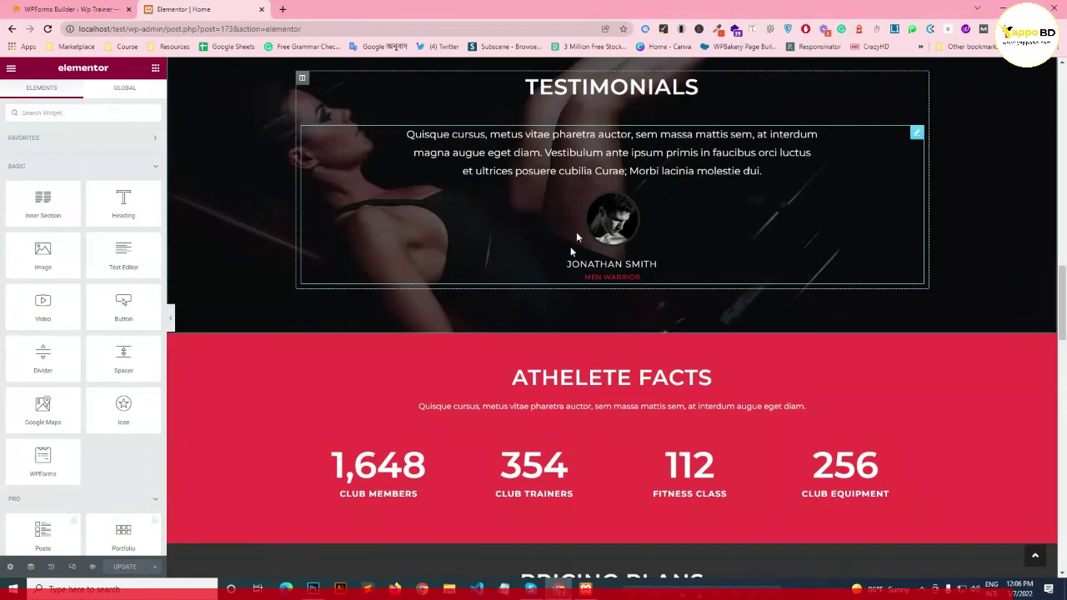
{"action": "left_click", "coordinate": [611, 87]}
{"action": "left_click", "coordinate": [100, 172]}
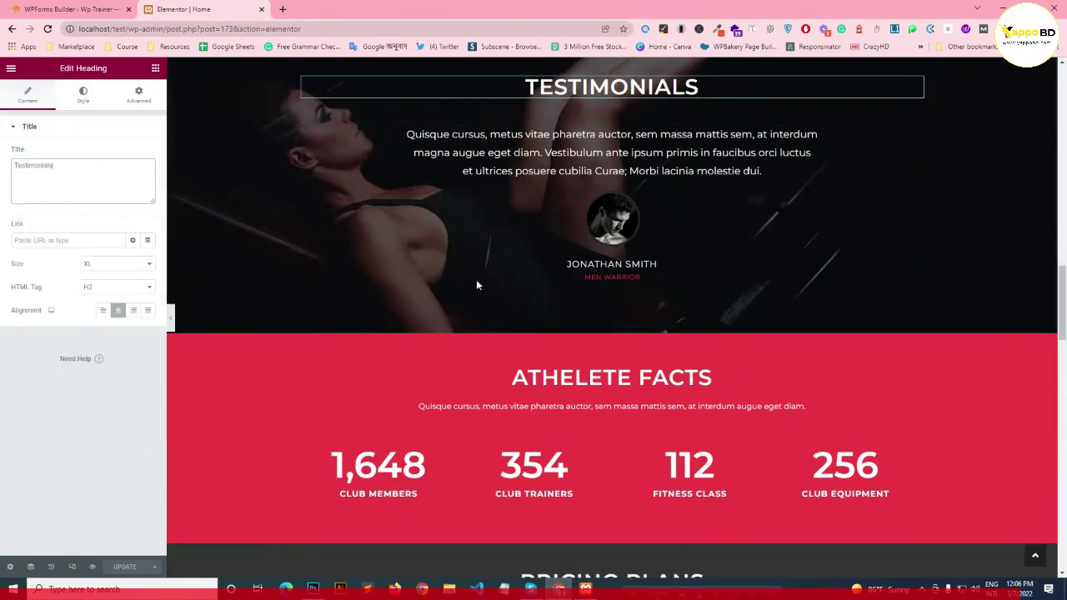
Open the Analyse your Goal, Improve you and Achieve your Destiny icon boxes in the Our Process section to load their icons
{"action": "scroll", "coordinate": [476, 279], "scroll_direction": "up", "scroll_amount": 10}
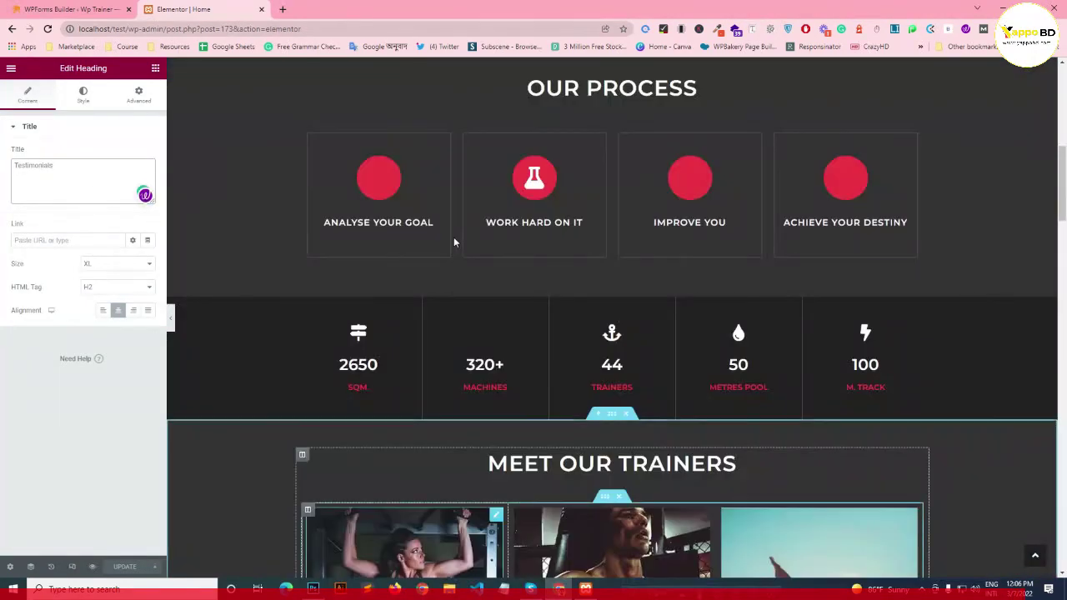
{"action": "scroll", "coordinate": [454, 242], "scroll_direction": "up", "scroll_amount": 3}
{"action": "left_click", "coordinate": [420, 385]}
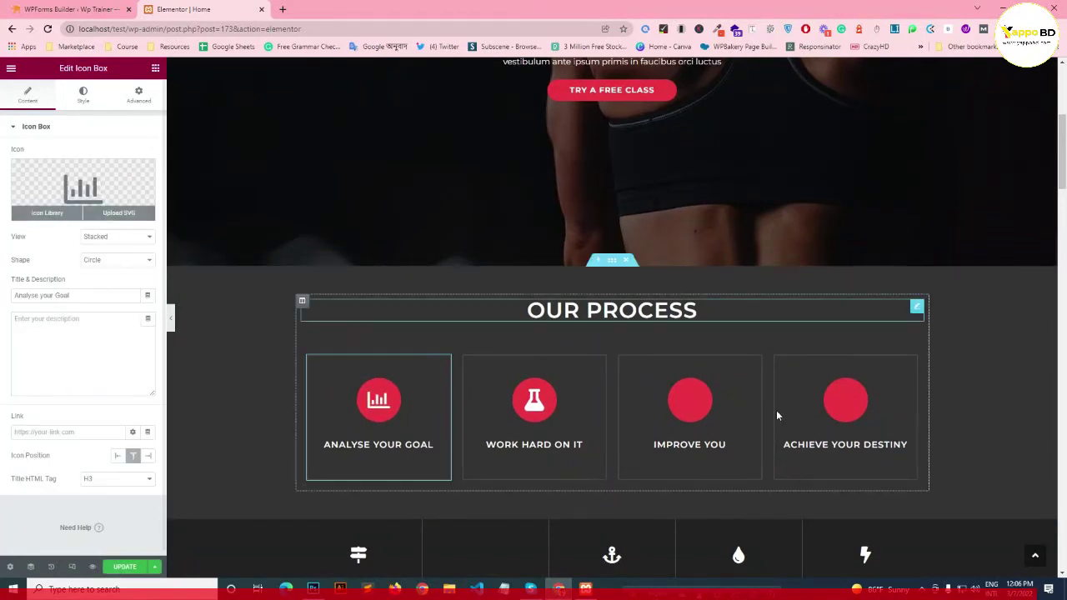
{"action": "left_click", "coordinate": [752, 408]}
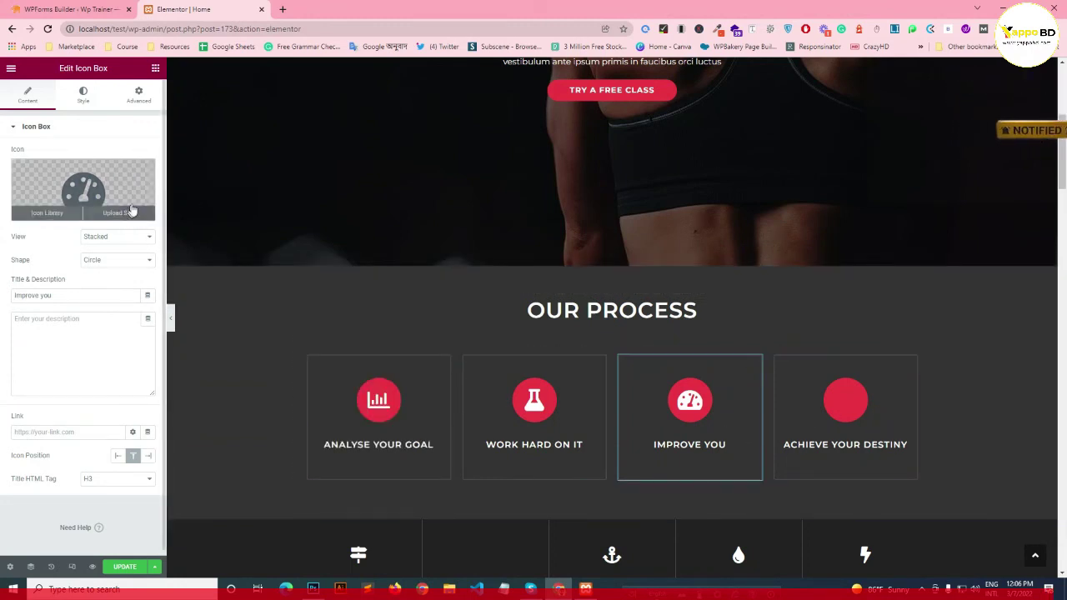
{"action": "left_click", "coordinate": [875, 411]}
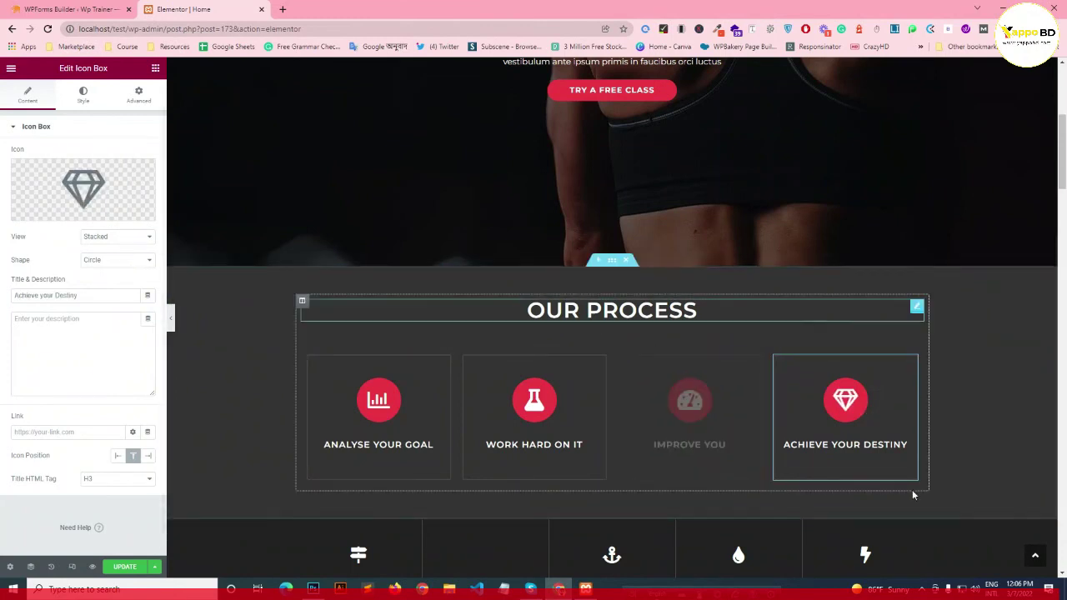
{"action": "scroll", "coordinate": [911, 489], "scroll_direction": "up", "scroll_amount": 5}
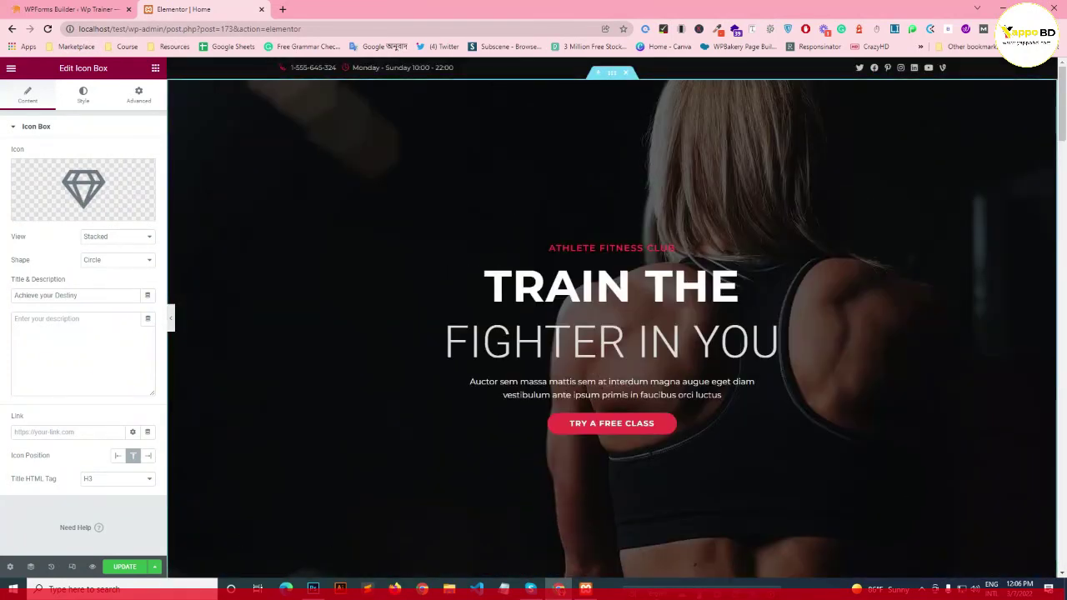